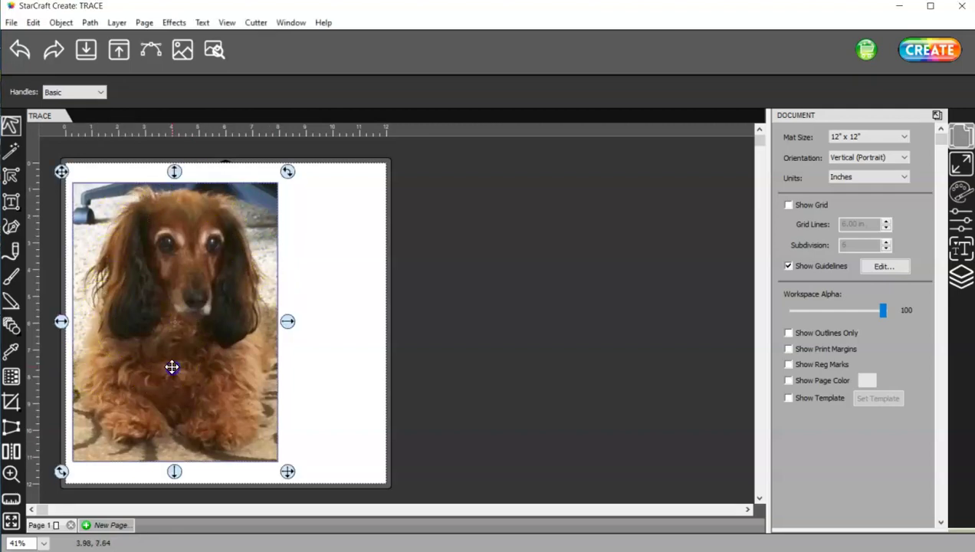
Open the Trace Image dialog for the dachshund photo and move it beside the page.
{"action": "left_click", "coordinate": [152, 46]}
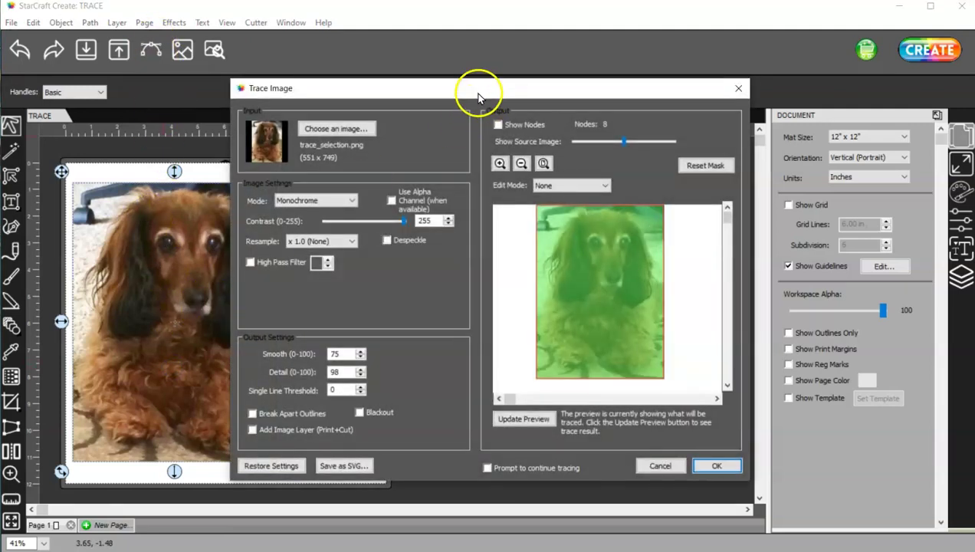
{"action": "left_click_drag", "start_coordinate": [478, 97], "coordinate": [624, 61]}
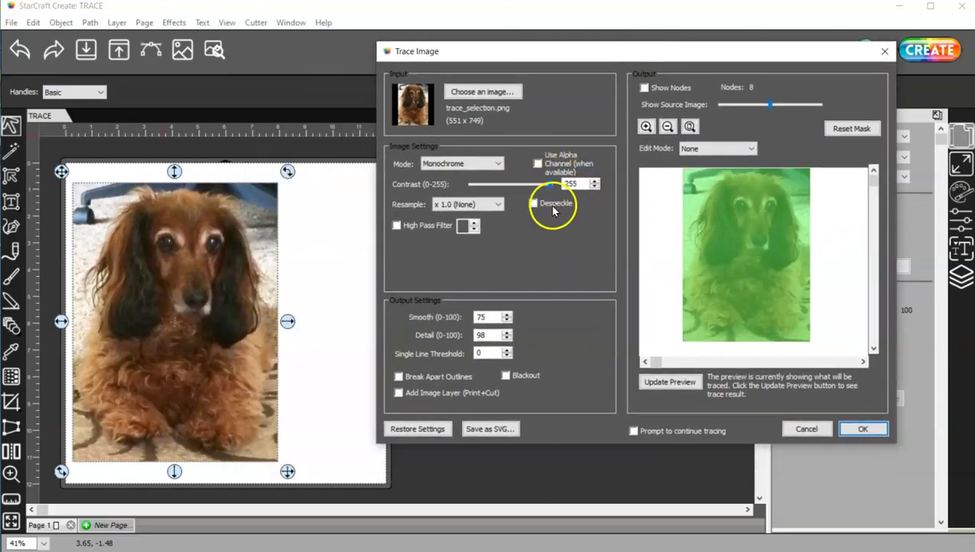
Zoom the trace preview onto the dog's face and set a Draw Mask brush, size 2, Background.
{"action": "left_click", "coordinate": [647, 127]}
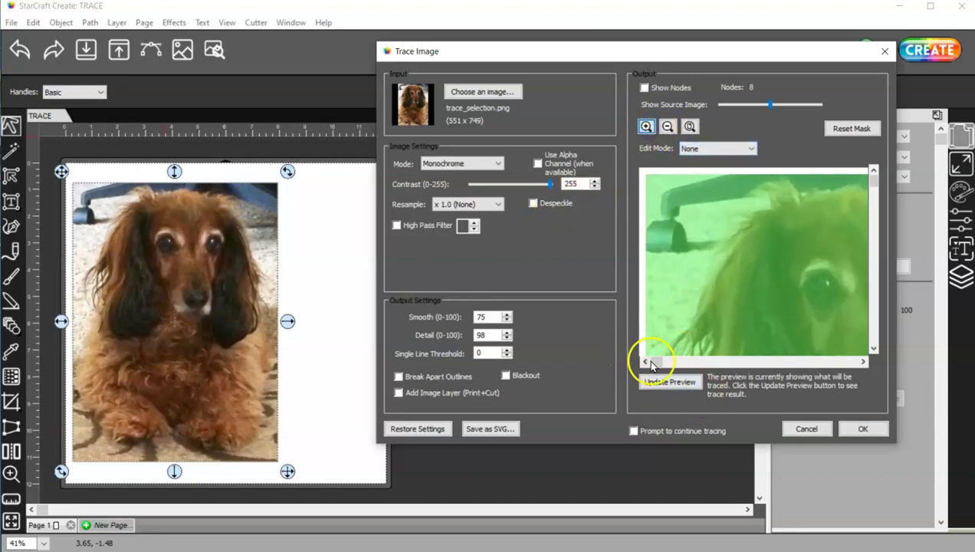
{"action": "left_click_drag", "start_coordinate": [653, 359], "coordinate": [734, 360]}
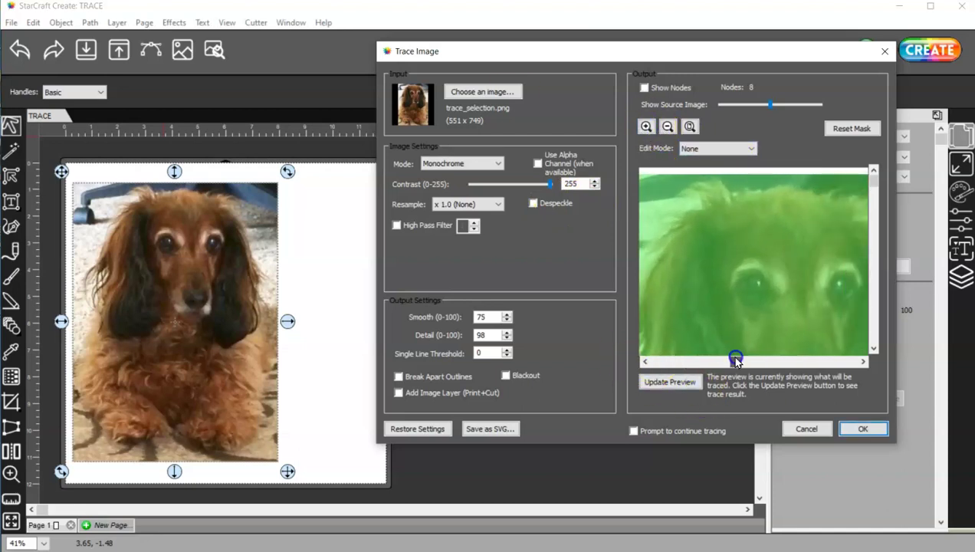
{"action": "left_click", "coordinate": [718, 148]}
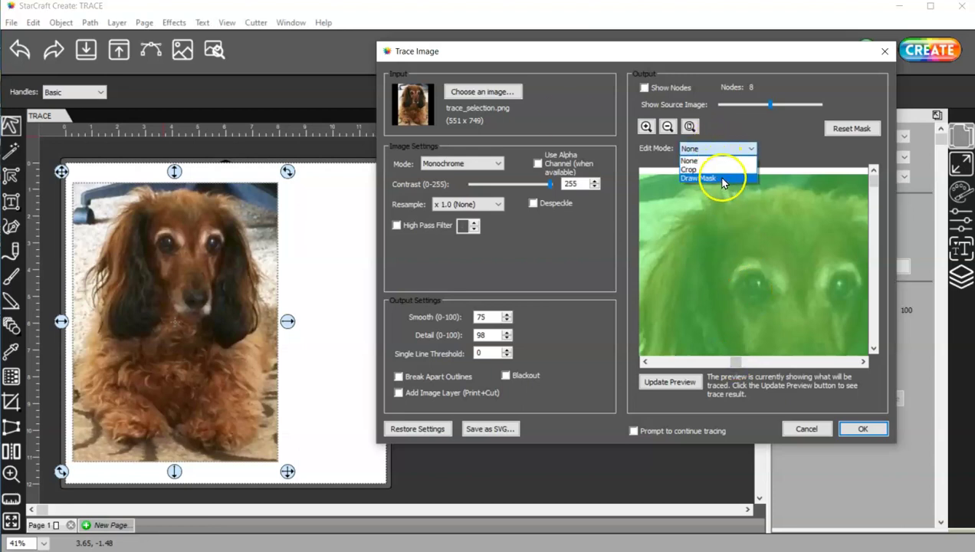
{"action": "left_click", "coordinate": [720, 177]}
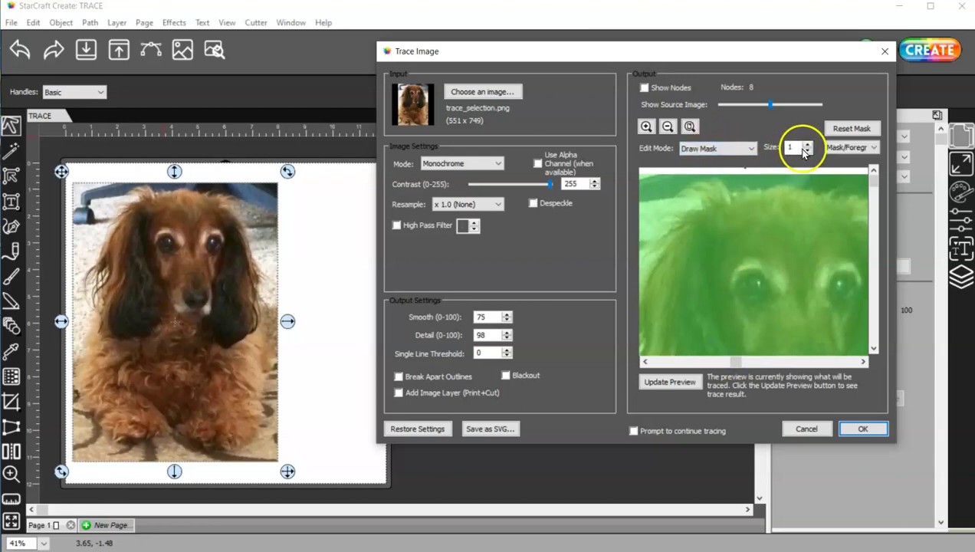
{"action": "left_click", "coordinate": [808, 144]}
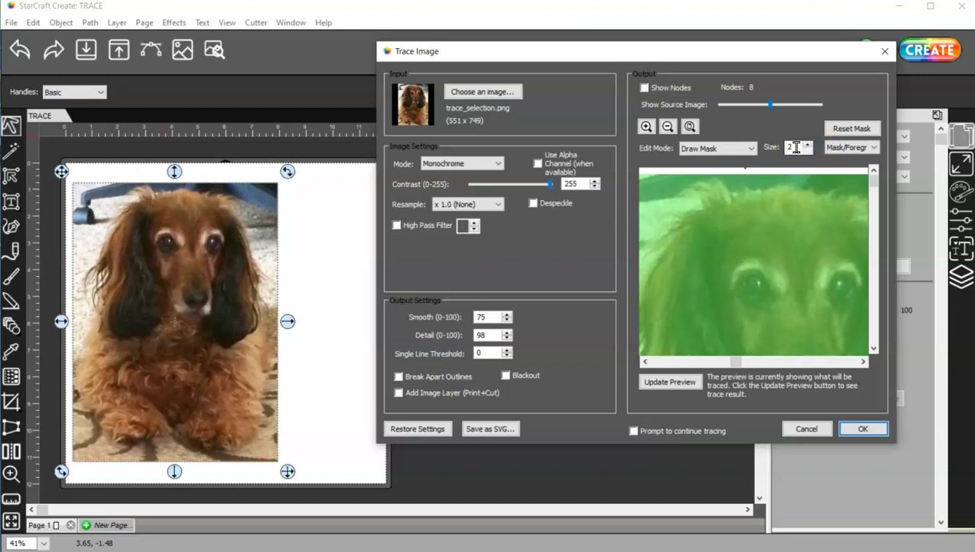
{"action": "left_click", "coordinate": [838, 147]}
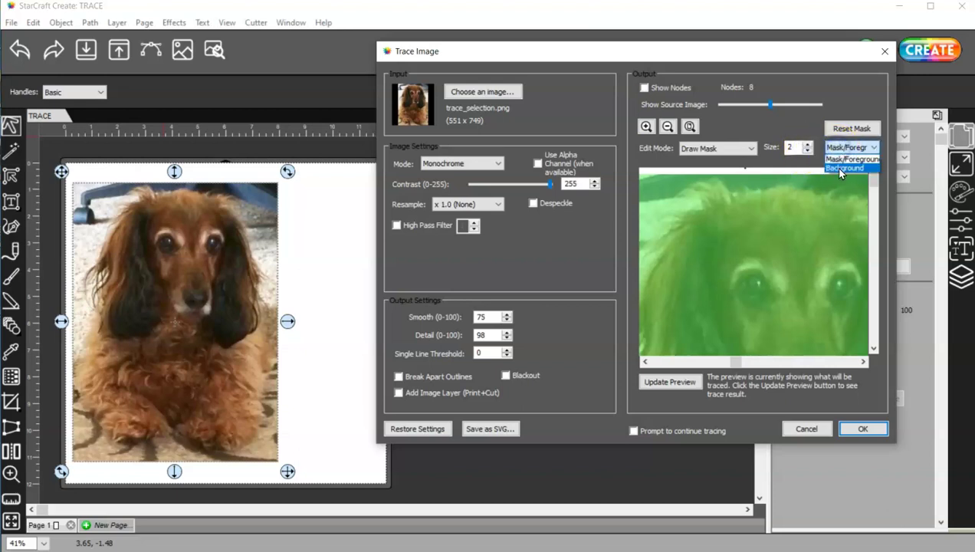
{"action": "left_click", "coordinate": [837, 171]}
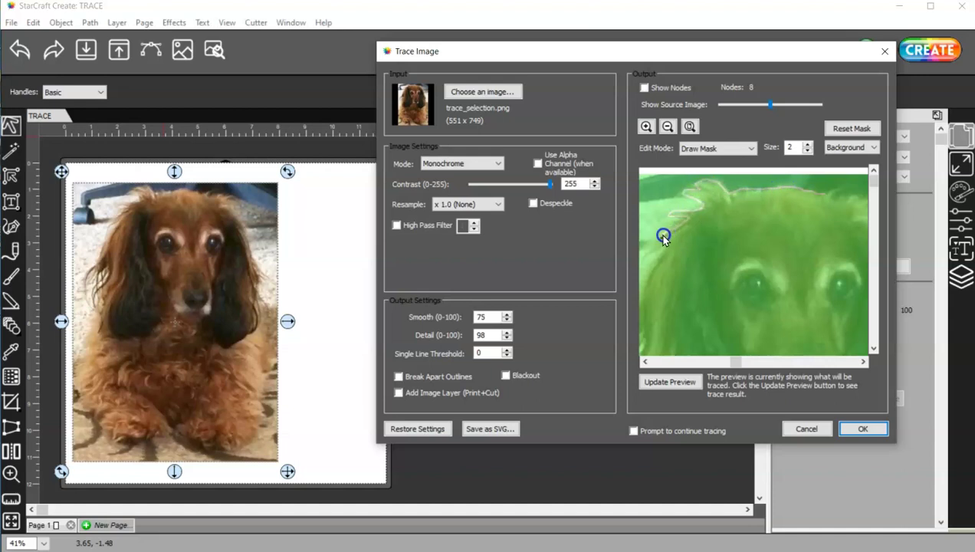
Paint background mask along the head top and left ear edge, updating the trace to 150 nodes.
{"action": "left_click", "coordinate": [661, 382]}
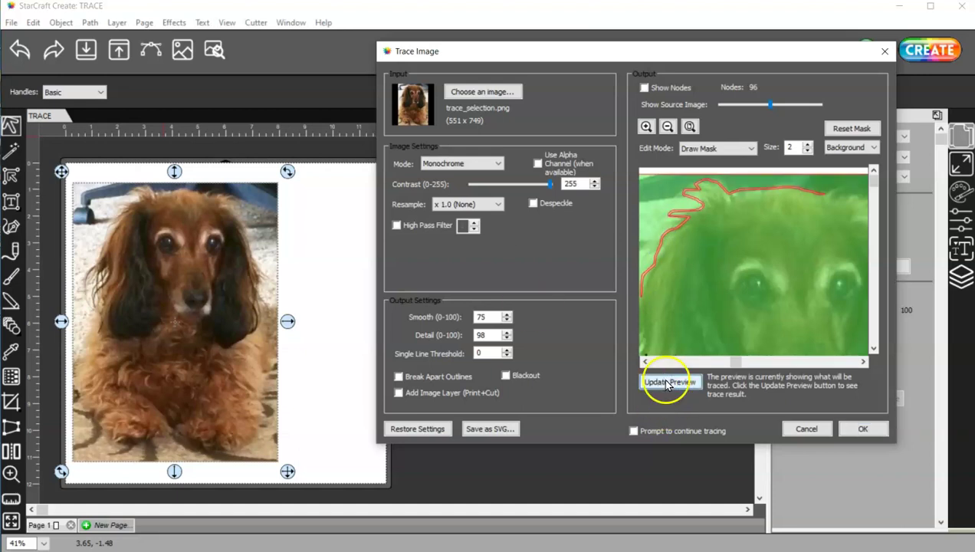
{"action": "left_click_drag", "start_coordinate": [871, 184], "coordinate": [871, 214]}
{"action": "left_click_drag", "start_coordinate": [742, 363], "coordinate": [668, 362]}
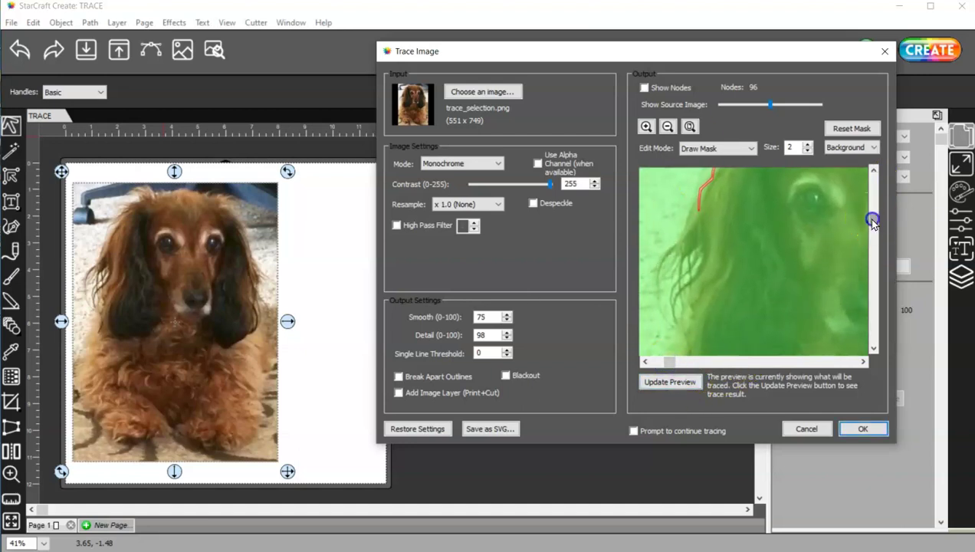
{"action": "scroll", "coordinate": [872, 219], "scroll_direction": "down", "scroll_amount": 1}
{"action": "left_click_drag", "start_coordinate": [698, 181], "coordinate": [700, 179]}
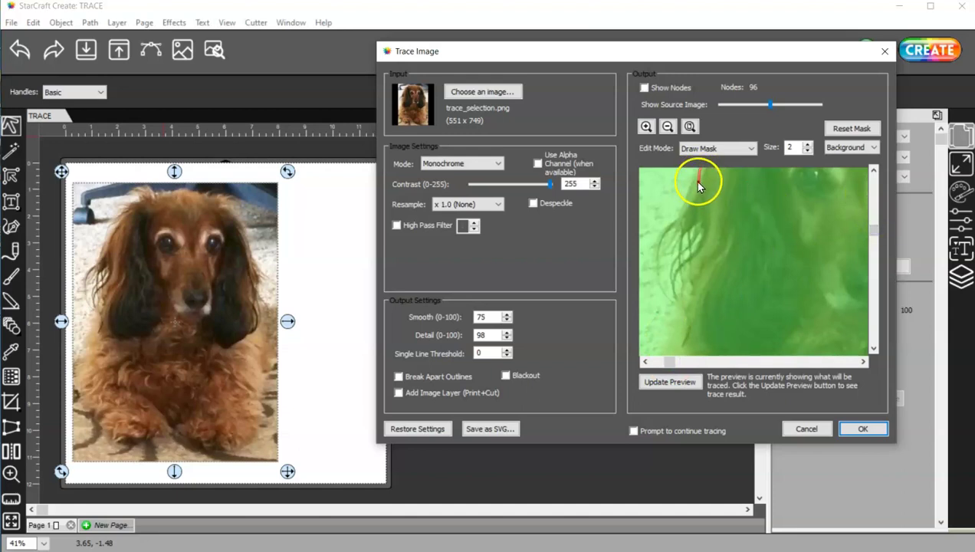
{"action": "left_click_drag", "start_coordinate": [698, 181], "coordinate": [698, 180]}
{"action": "left_click_drag", "start_coordinate": [685, 326], "coordinate": [678, 353]}
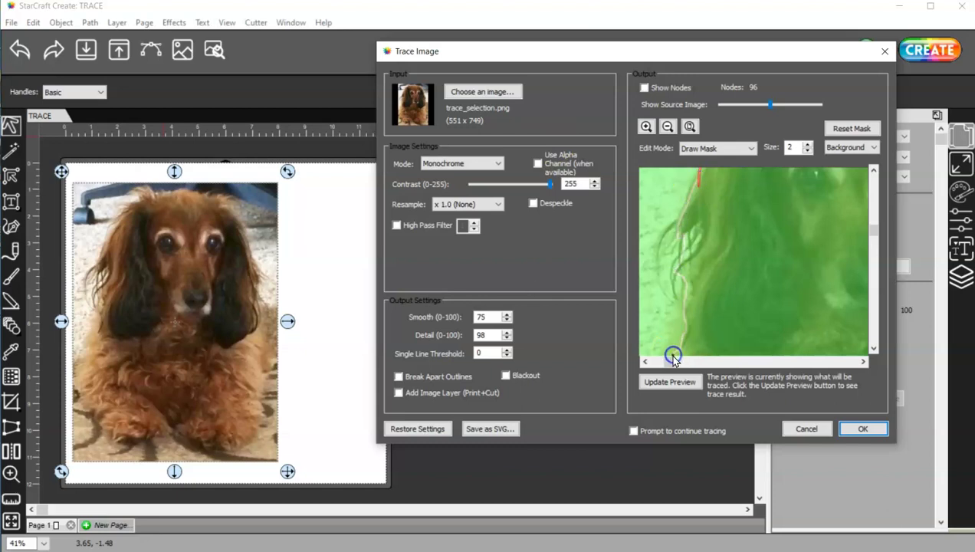
{"action": "mouse_move", "coordinate": [872, 229]}
{"action": "left_mouse_down"}
{"action": "mouse_move", "coordinate": [871, 286]}
{"action": "mouse_move", "coordinate": [872, 277]}
{"action": "left_mouse_up"}
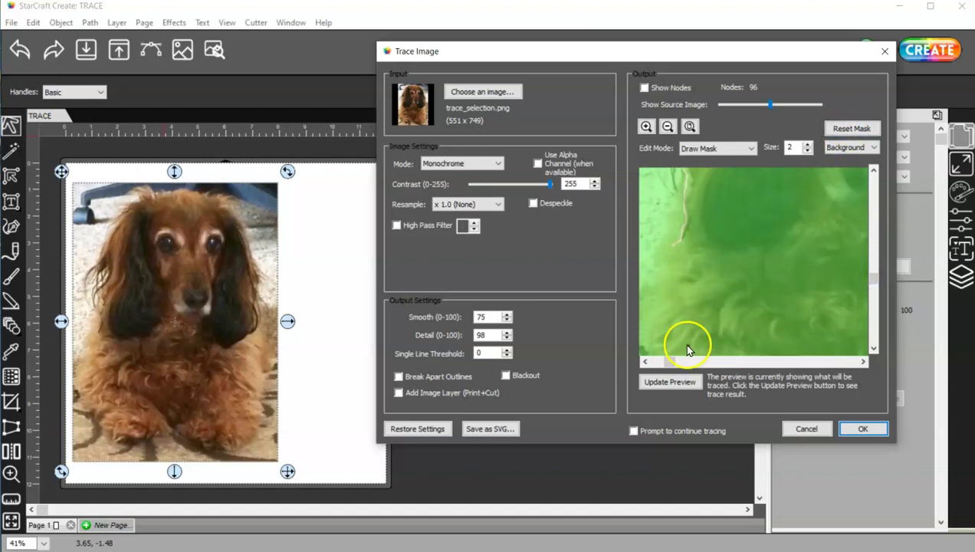
{"action": "left_click", "coordinate": [670, 382]}
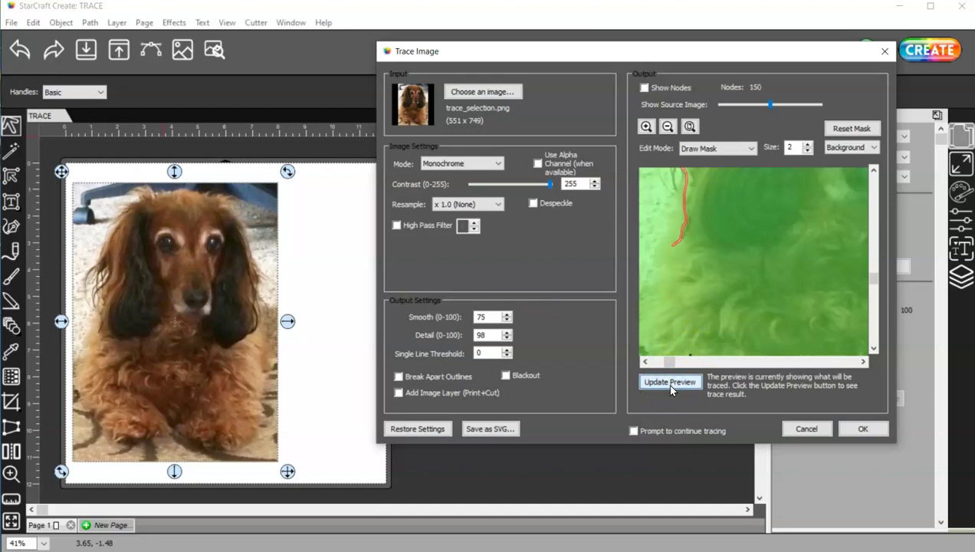
Extend the background mask down the left side and along the lower edge, retracing to 217 nodes.
{"action": "left_click_drag", "start_coordinate": [667, 362], "coordinate": [657, 363]}
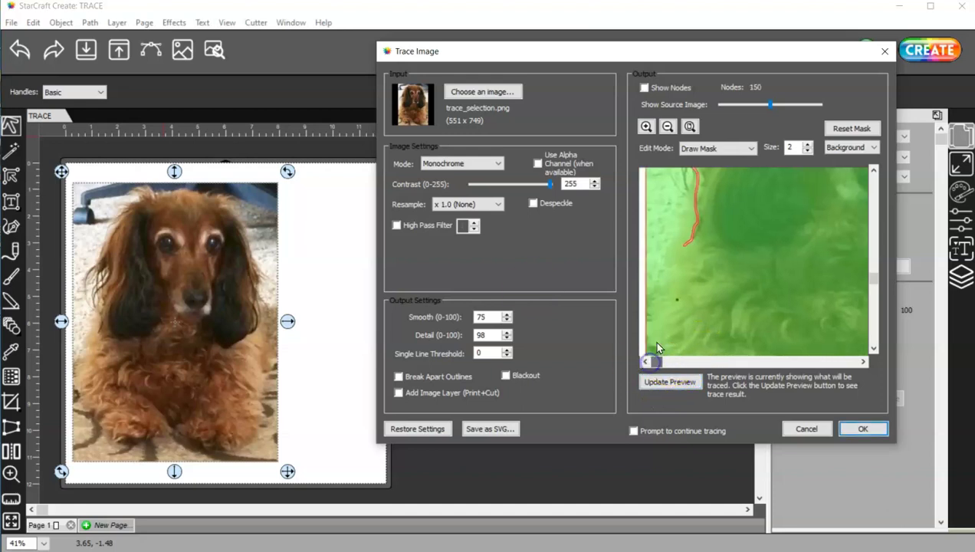
{"action": "left_click_drag", "start_coordinate": [874, 279], "coordinate": [875, 300]}
{"action": "left_click_drag", "start_coordinate": [689, 187], "coordinate": [670, 222]}
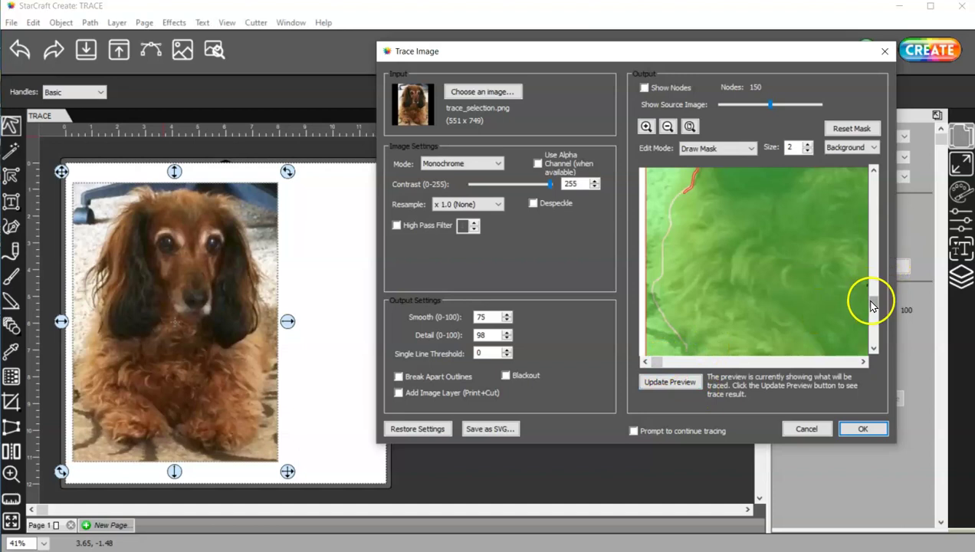
{"action": "left_click_drag", "start_coordinate": [871, 305], "coordinate": [871, 338]}
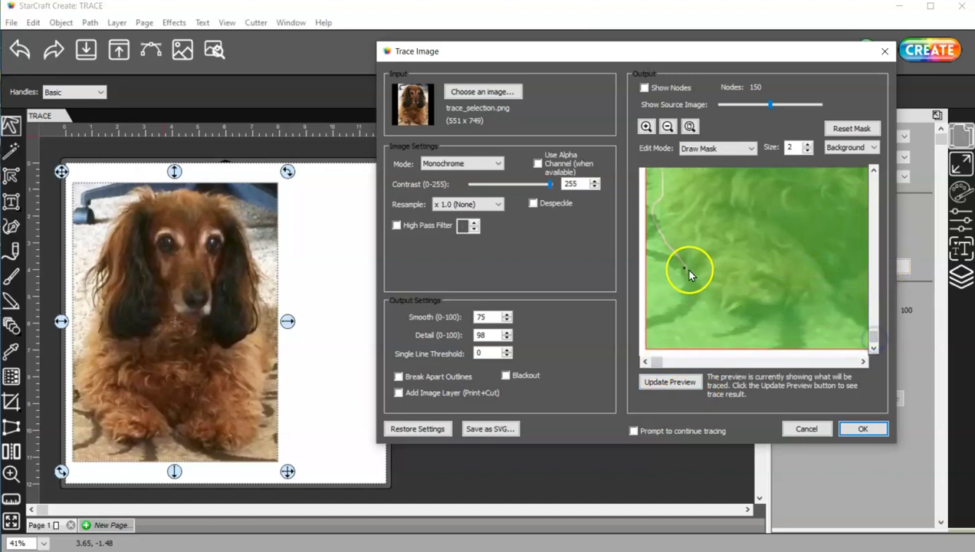
{"action": "left_click_drag", "start_coordinate": [684, 272], "coordinate": [725, 290]}
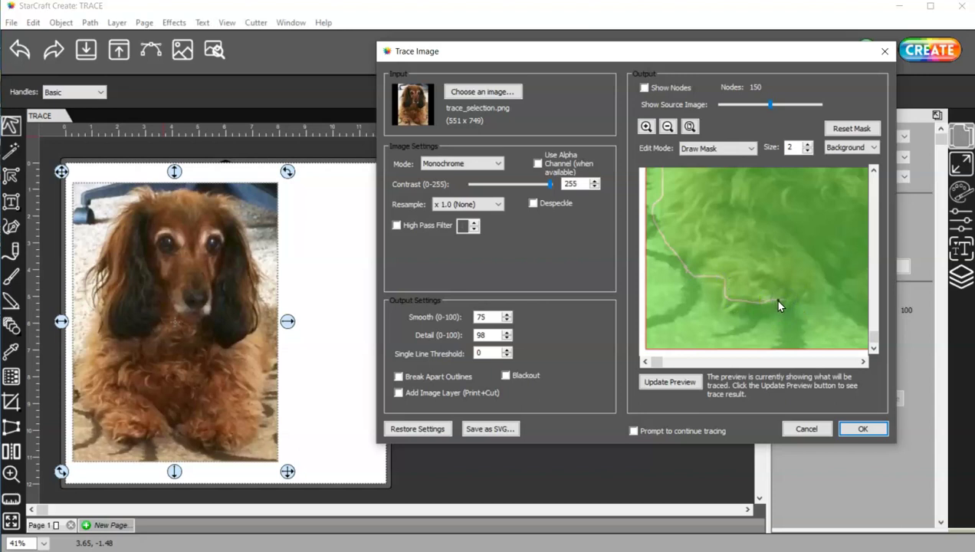
{"action": "left_click", "coordinate": [668, 382]}
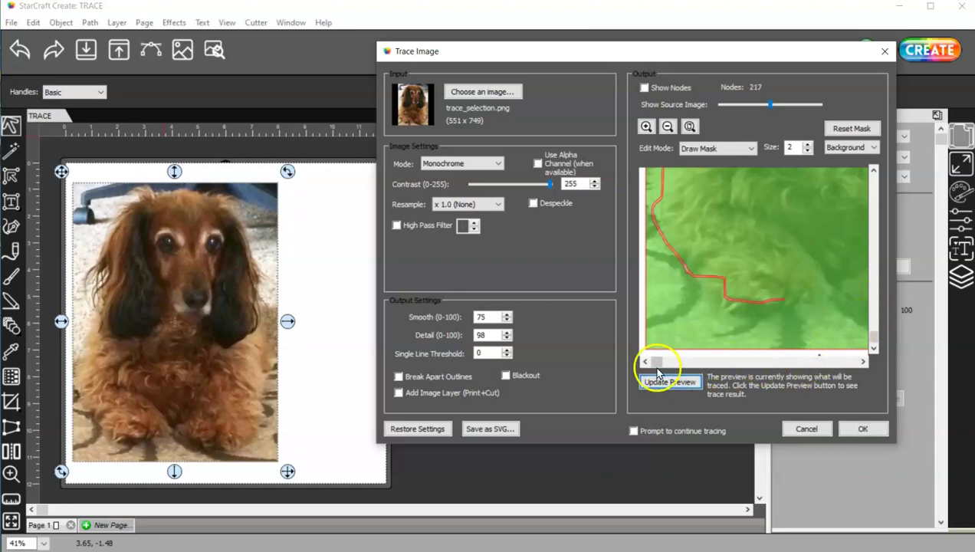
{"action": "left_click_drag", "start_coordinate": [655, 361], "coordinate": [770, 360]}
{"action": "mouse_move", "coordinate": [682, 310]}
{"action": "left_mouse_down"}
{"action": "mouse_move", "coordinate": [680, 301]}
{"action": "mouse_move", "coordinate": [726, 297]}
{"action": "left_mouse_up"}
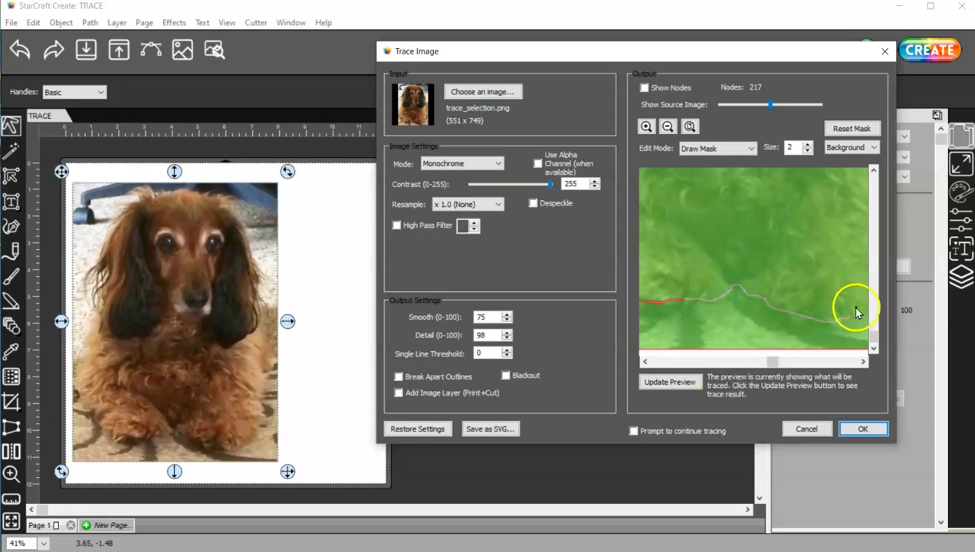
Zoom in closer, extend the mask stroke slightly right, and update the trace to 284 nodes.
{"action": "left_click", "coordinate": [686, 382]}
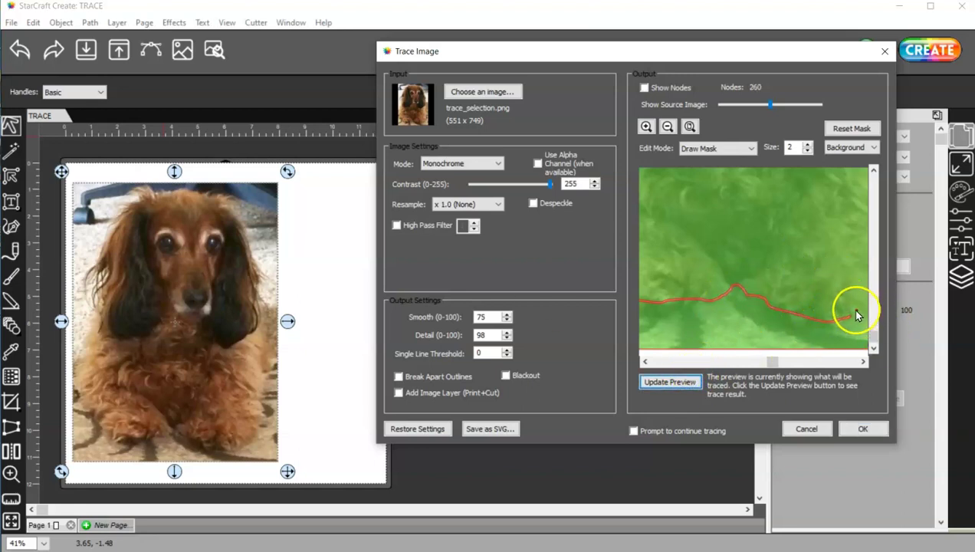
{"action": "left_click_drag", "start_coordinate": [775, 361], "coordinate": [848, 354]}
{"action": "left_click", "coordinate": [646, 127]}
{"action": "left_click_drag", "start_coordinate": [864, 289], "coordinate": [882, 360]}
{"action": "left_click_drag", "start_coordinate": [785, 361], "coordinate": [848, 362]}
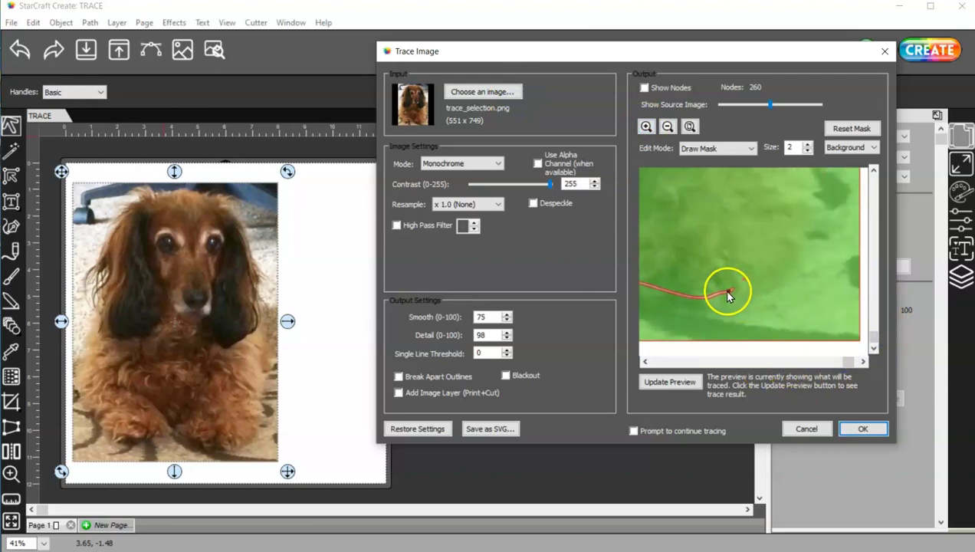
{"action": "left_click_drag", "start_coordinate": [727, 291], "coordinate": [736, 286]}
{"action": "left_click", "coordinate": [690, 381]}
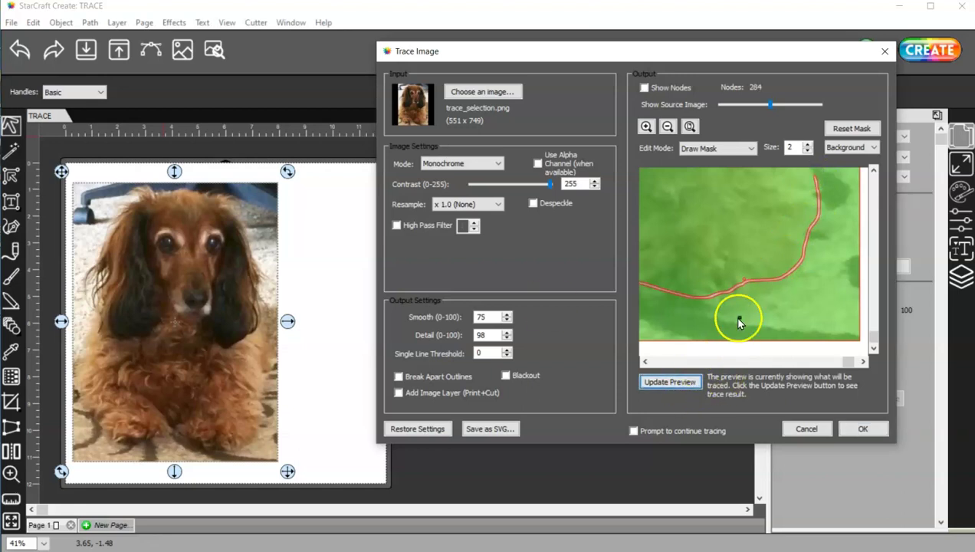
Keep the mask type on Background, zoom in, and mask a dot on the traced line.
{"action": "left_click", "coordinate": [843, 147]}
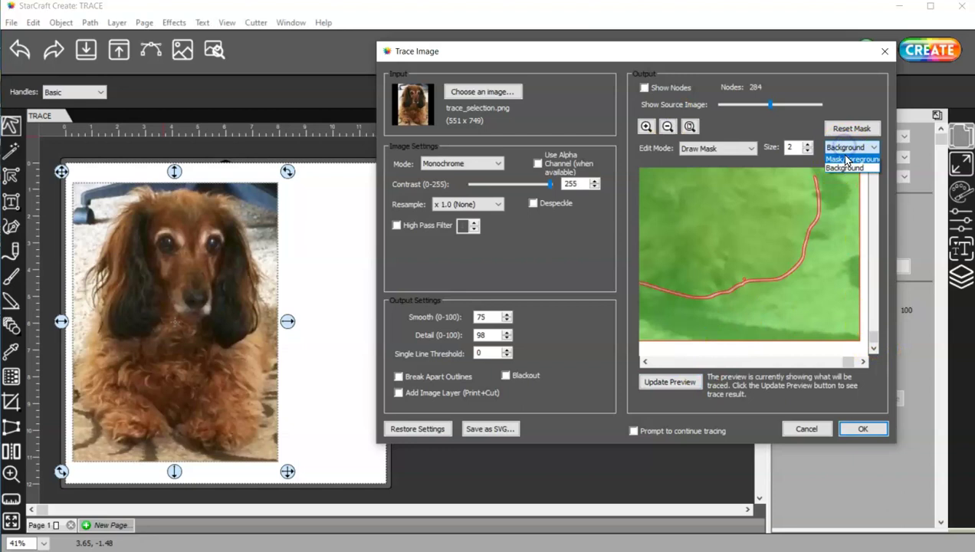
{"action": "left_click", "coordinate": [845, 166]}
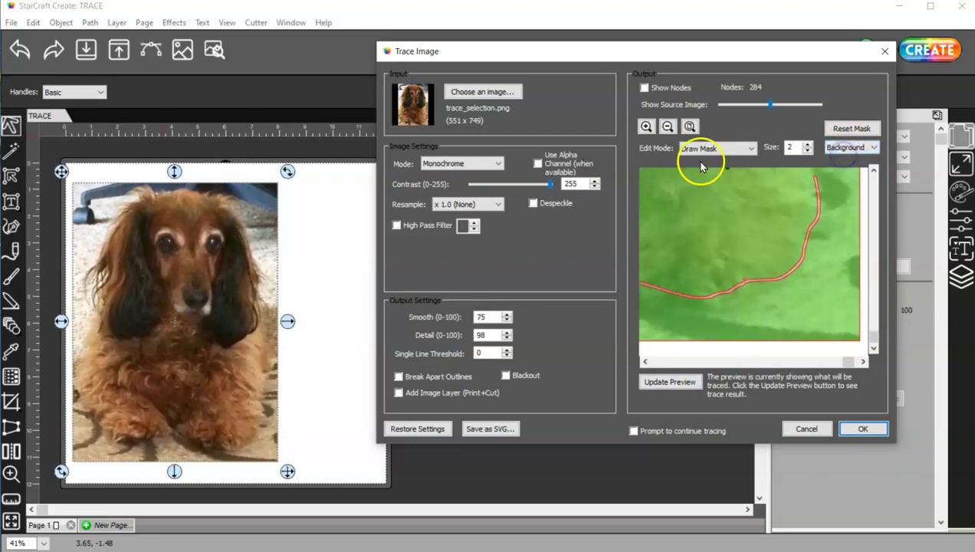
{"action": "left_click", "coordinate": [645, 126]}
{"action": "left_click", "coordinate": [646, 126]}
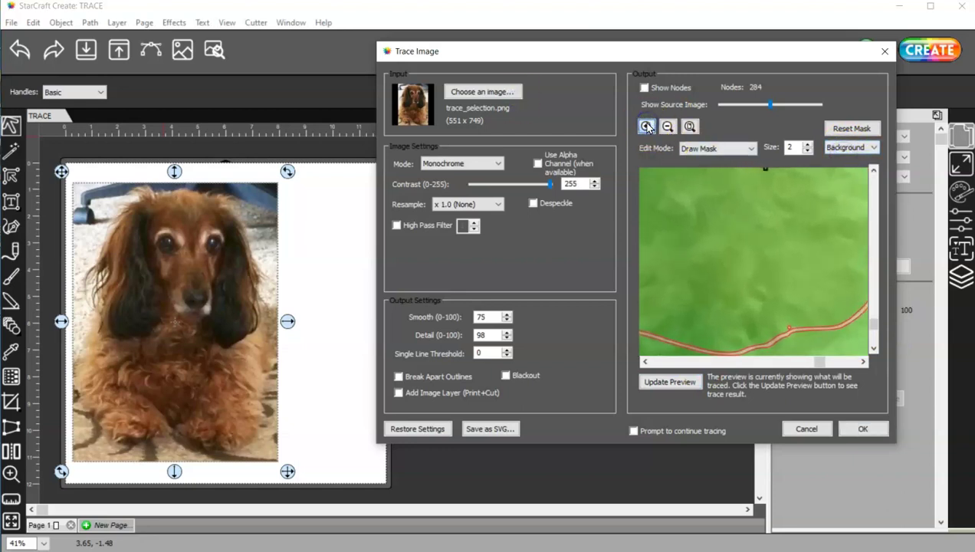
{"action": "left_click", "coordinate": [829, 344]}
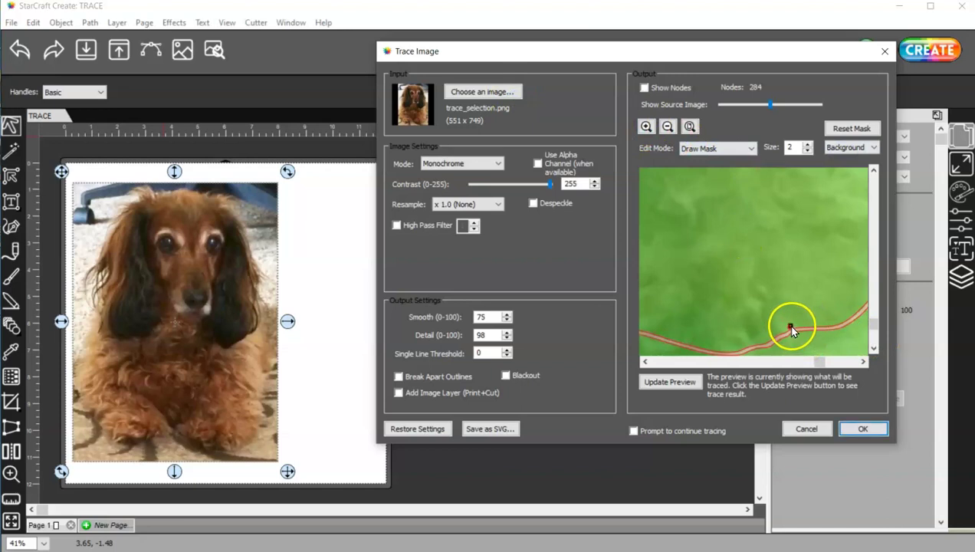
{"action": "left_click", "coordinate": [668, 383]}
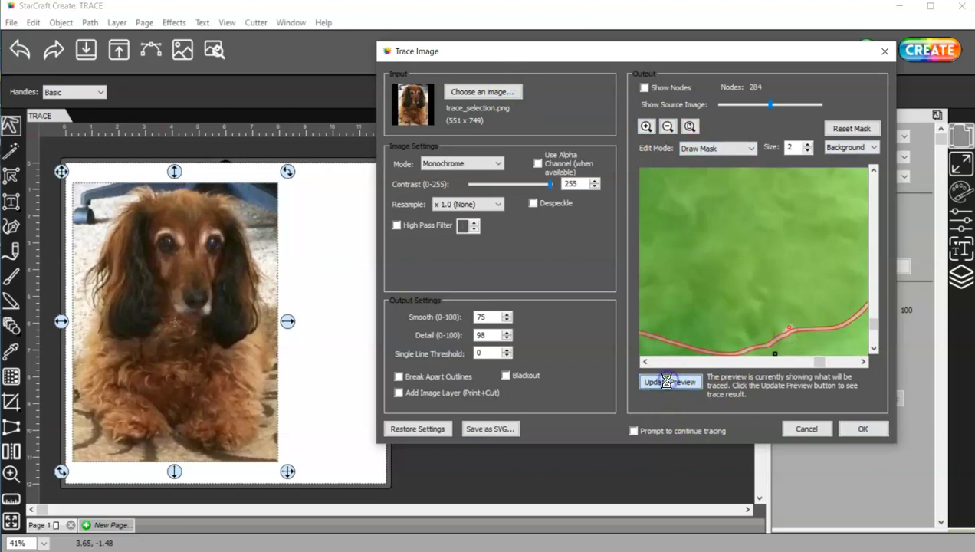
{"action": "left_click", "coordinate": [678, 384]}
Paint background mask up along the orange outline and refresh the trace.
{"action": "left_click", "coordinate": [786, 337]}
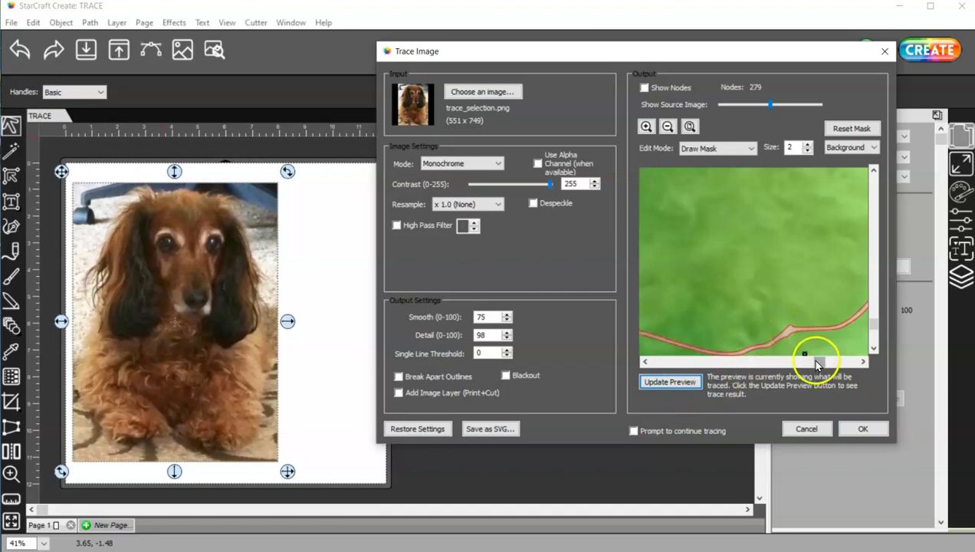
{"action": "left_click_drag", "start_coordinate": [817, 364], "coordinate": [860, 361]}
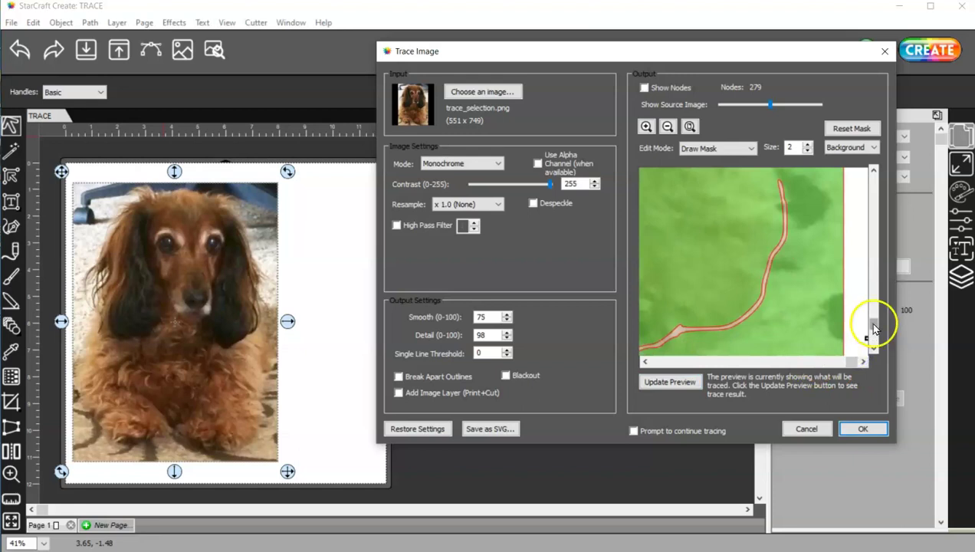
{"action": "mouse_move", "coordinate": [874, 325]}
{"action": "left_mouse_down"}
{"action": "mouse_move", "coordinate": [874, 300]}
{"action": "mouse_move", "coordinate": [873, 310]}
{"action": "left_mouse_up"}
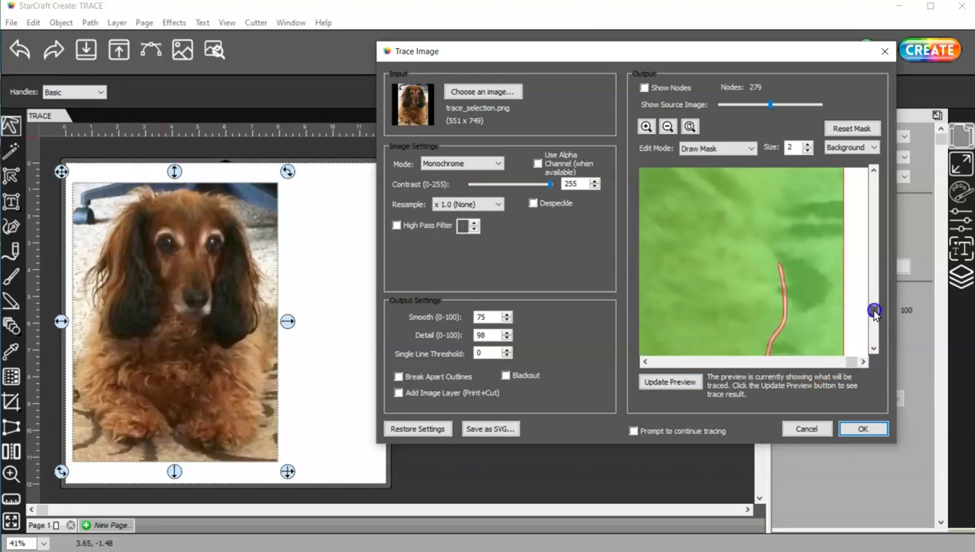
{"action": "left_click", "coordinate": [667, 127]}
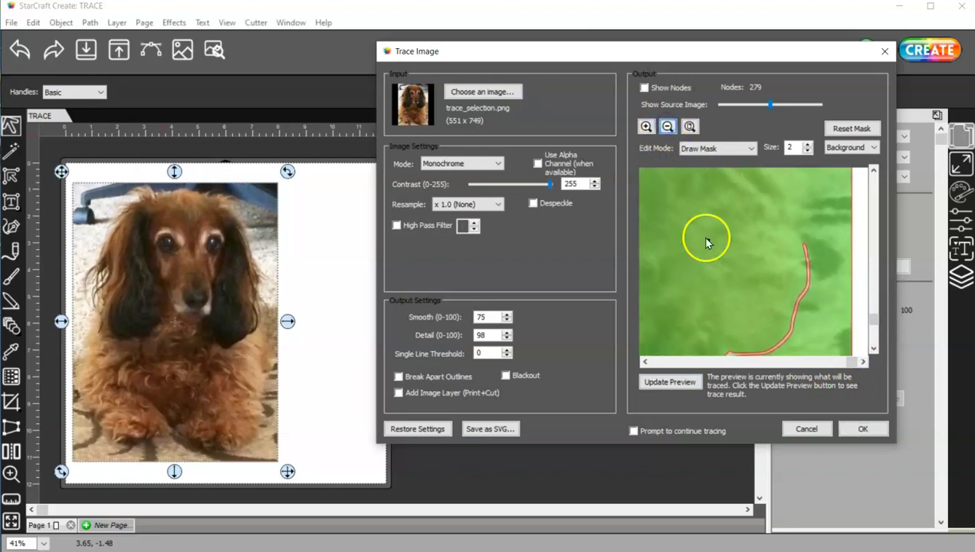
{"action": "left_click_drag", "start_coordinate": [871, 317], "coordinate": [871, 303]}
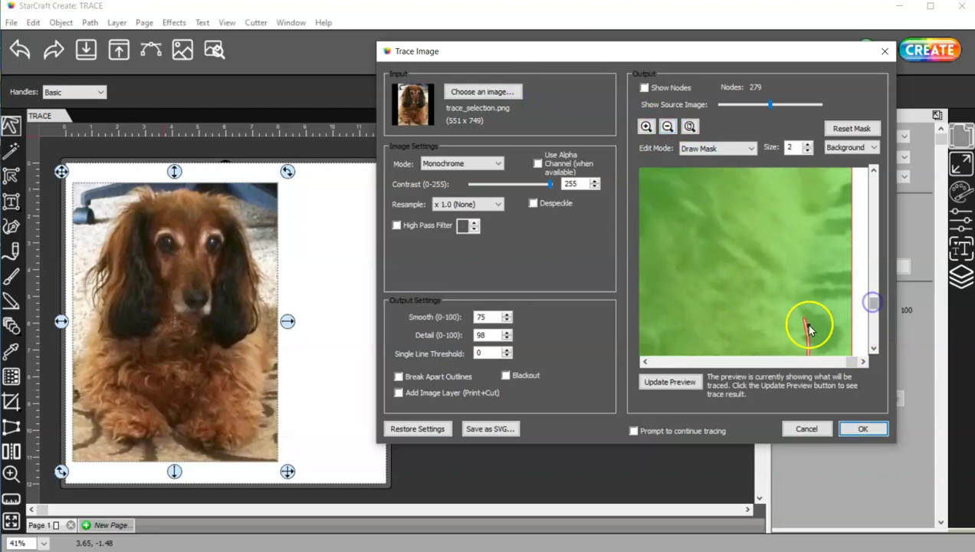
{"action": "left_click", "coordinate": [848, 147]}
{"action": "left_click", "coordinate": [833, 167]}
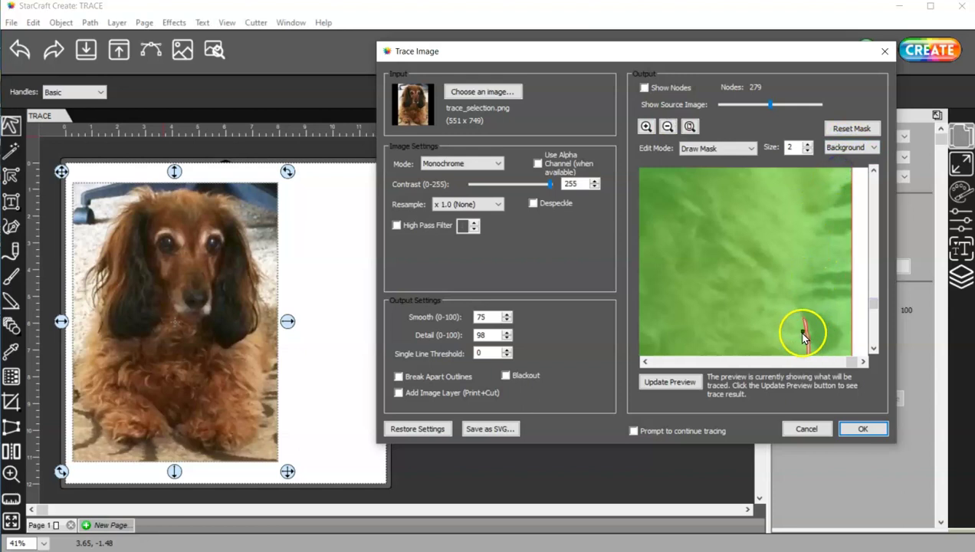
{"action": "left_click_drag", "start_coordinate": [804, 328], "coordinate": [802, 311]}
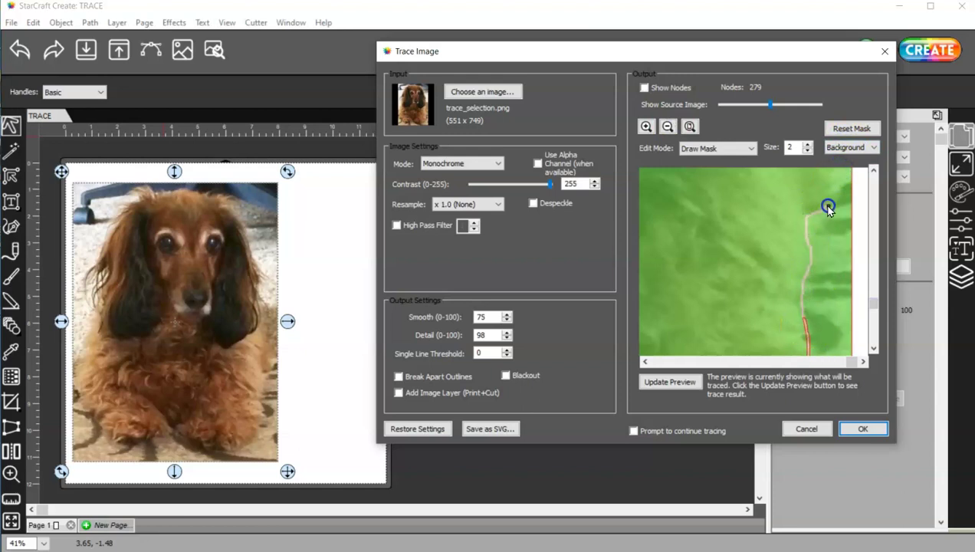
{"action": "left_click_drag", "start_coordinate": [872, 303], "coordinate": [871, 281]}
{"action": "left_click", "coordinate": [684, 380]}
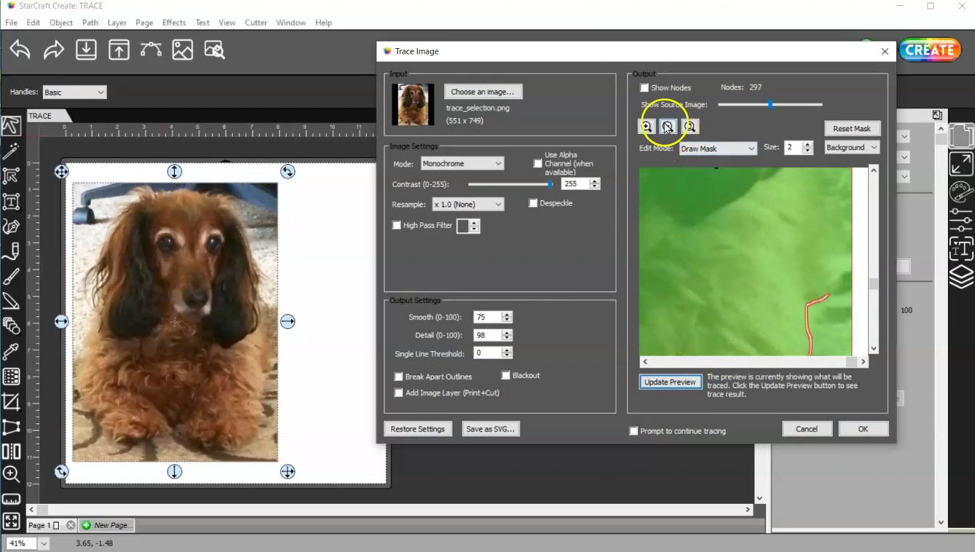
Mask upward from the outline's end along the right hair edge, bringing the trace to 318 nodes.
{"action": "left_click", "coordinate": [666, 127]}
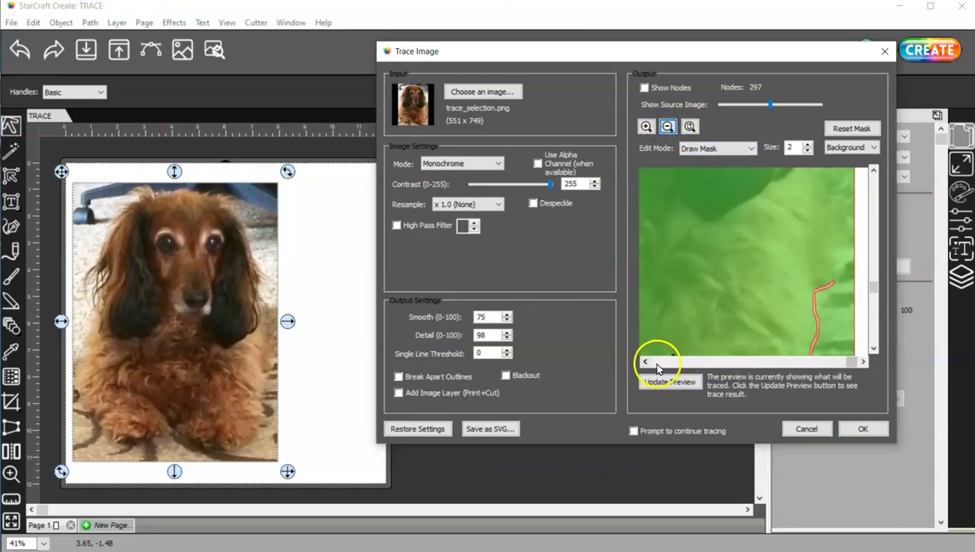
{"action": "left_click", "coordinate": [853, 357]}
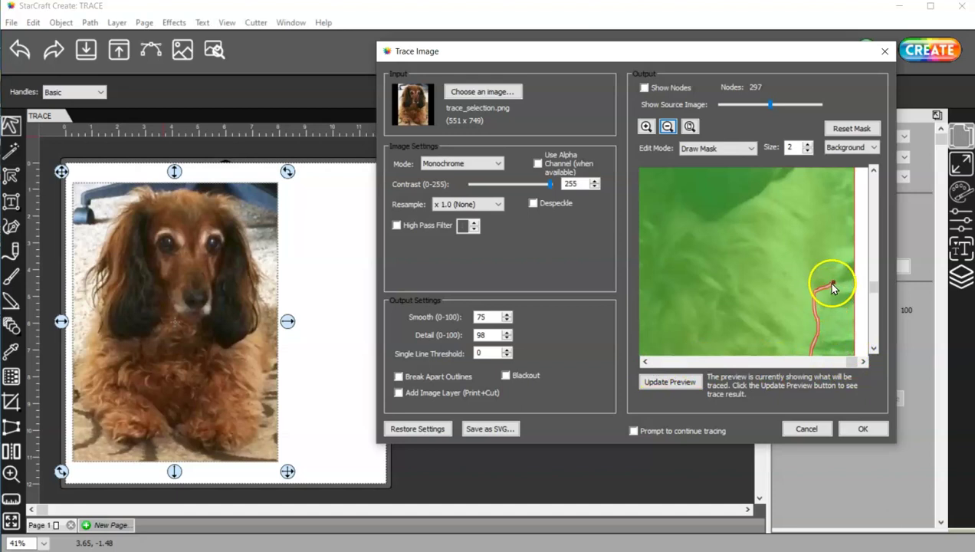
{"action": "left_click_drag", "start_coordinate": [832, 285], "coordinate": [844, 254]}
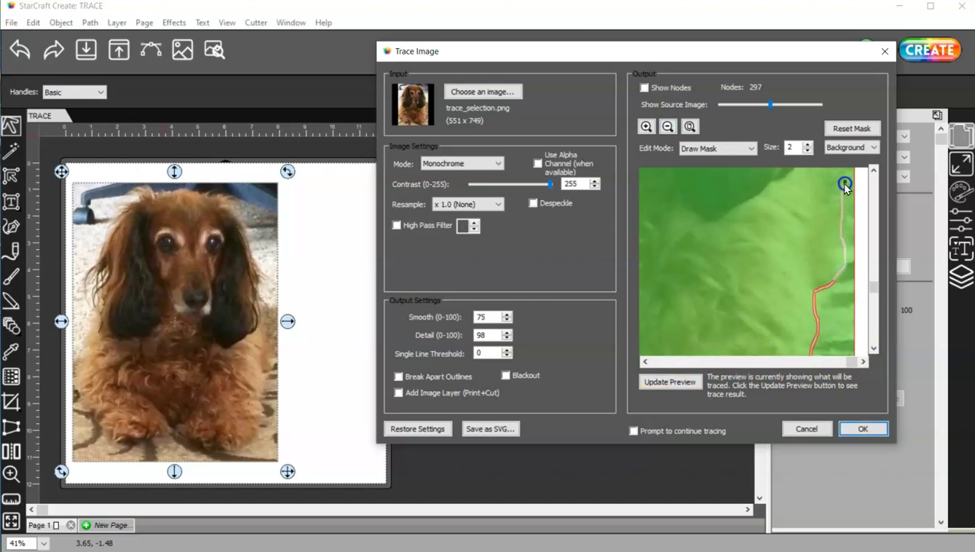
{"action": "left_click_drag", "start_coordinate": [873, 285], "coordinate": [874, 273]}
{"action": "left_click", "coordinate": [692, 381]}
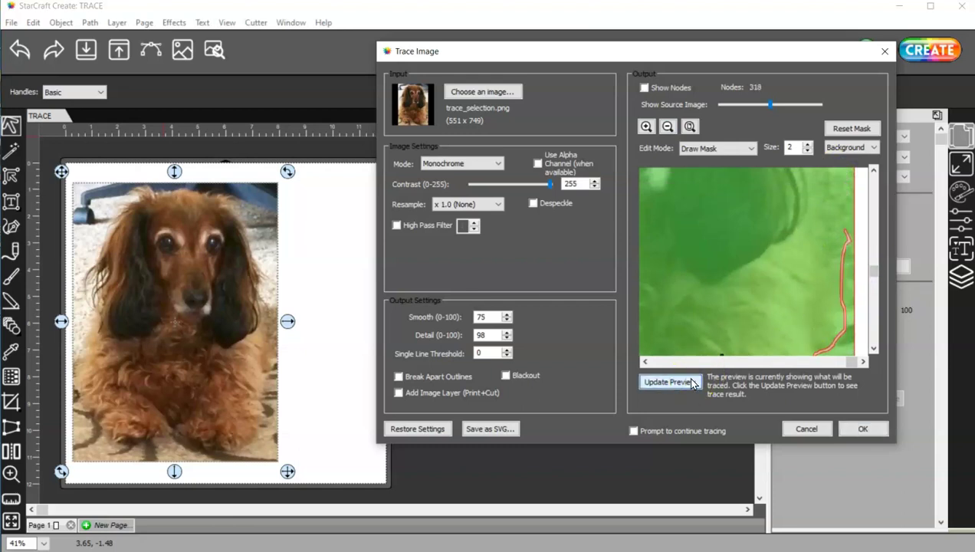
{"action": "left_click", "coordinate": [667, 127]}
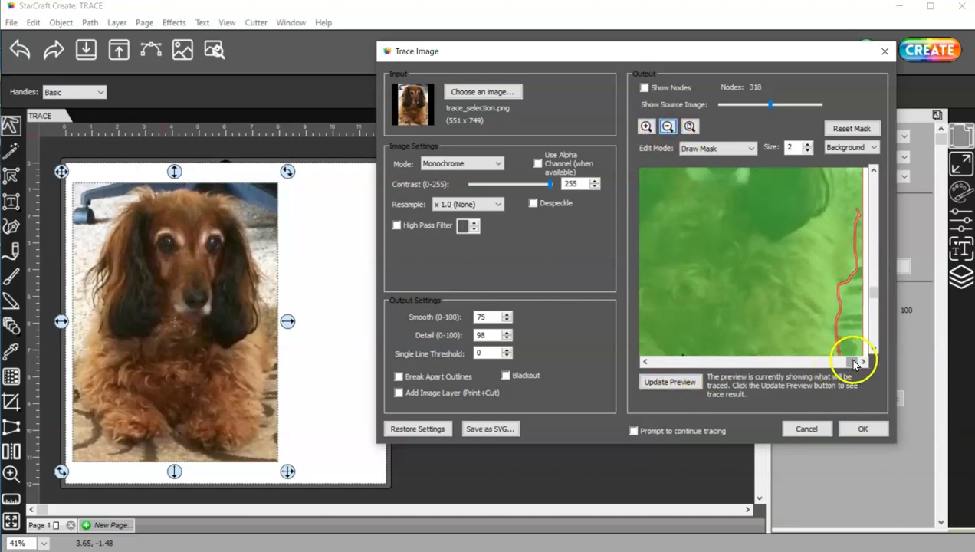
{"action": "left_click_drag", "start_coordinate": [826, 360], "coordinate": [877, 360]}
{"action": "left_click_drag", "start_coordinate": [872, 307], "coordinate": [875, 270]}
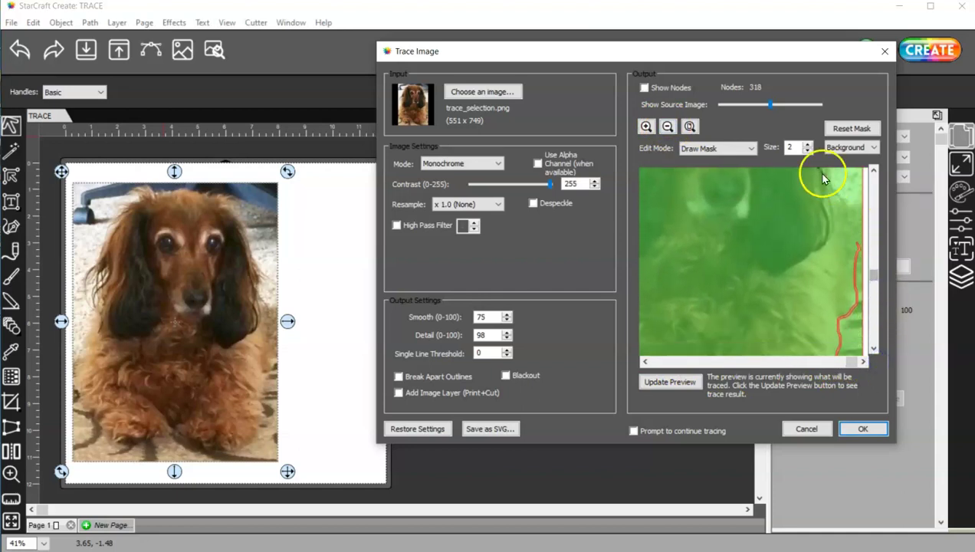
Enlarge the brush to 11 and paint a Mask Foreground stroke near the outline, then retrace.
{"action": "left_click", "coordinate": [806, 143]}
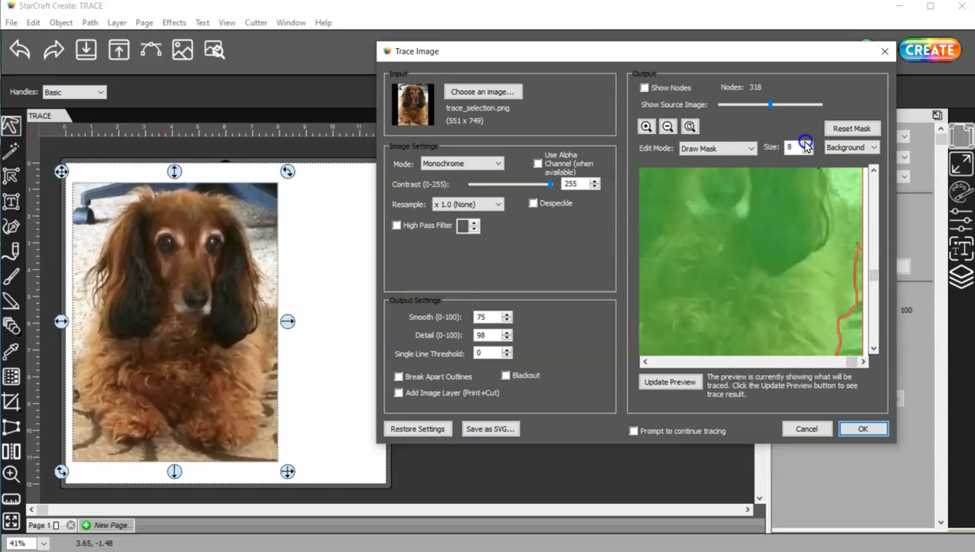
{"action": "left_click", "coordinate": [806, 144]}
{"action": "left_click", "coordinate": [850, 147]}
{"action": "left_click", "coordinate": [846, 161]}
{"action": "left_click_drag", "start_coordinate": [860, 241], "coordinate": [856, 240]}
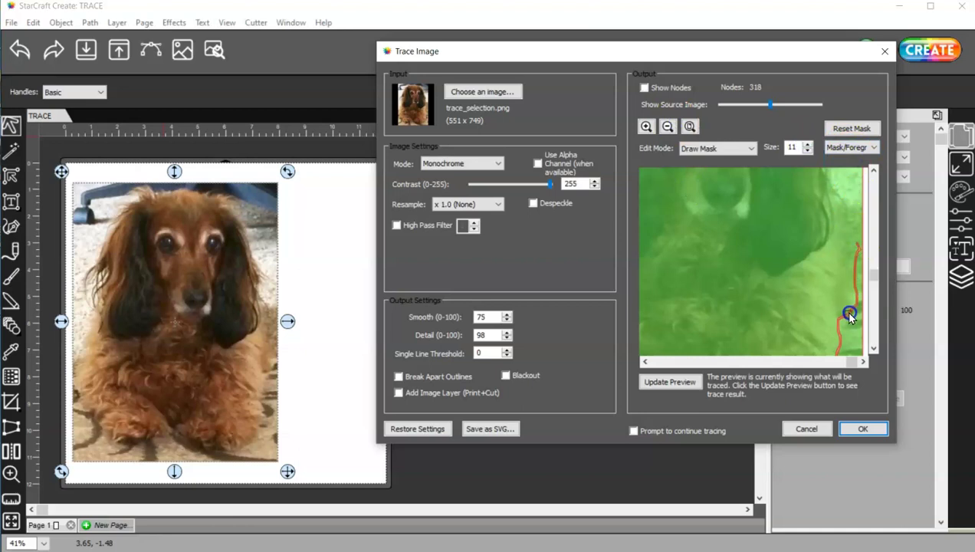
{"action": "left_click", "coordinate": [659, 383]}
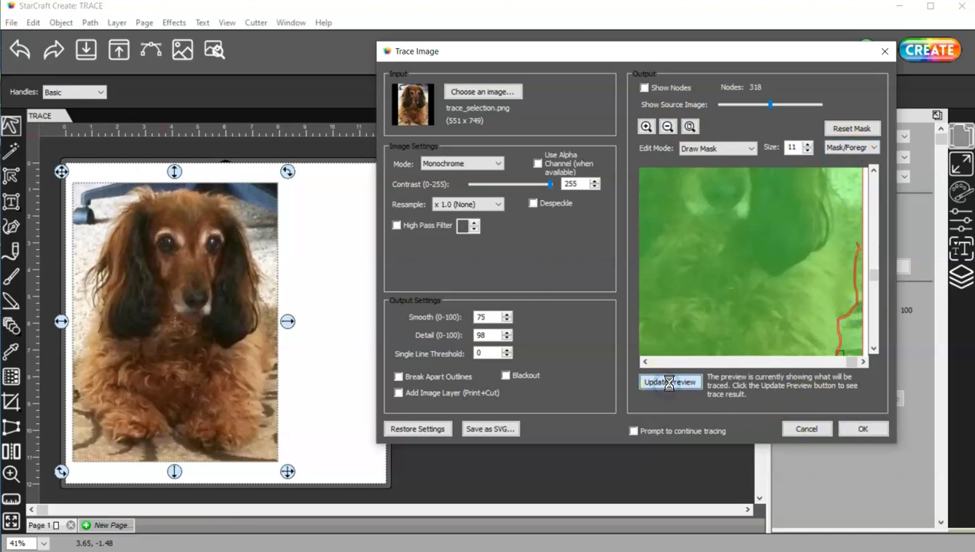
{"action": "left_click_drag", "start_coordinate": [697, 359], "coordinate": [780, 335]}
Switch the mask brush back to Background with a size of 2.
{"action": "left_click", "coordinate": [843, 148]}
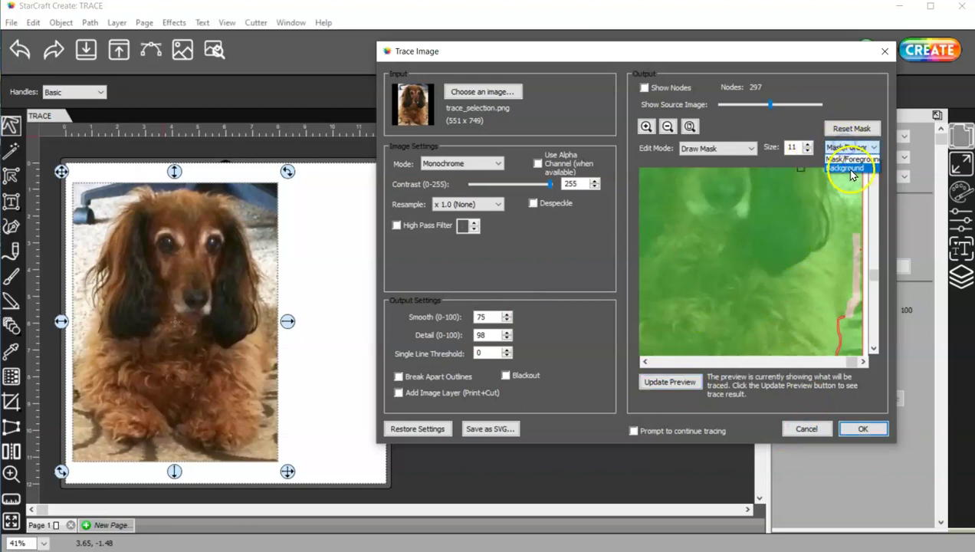
{"action": "left_click", "coordinate": [846, 165]}
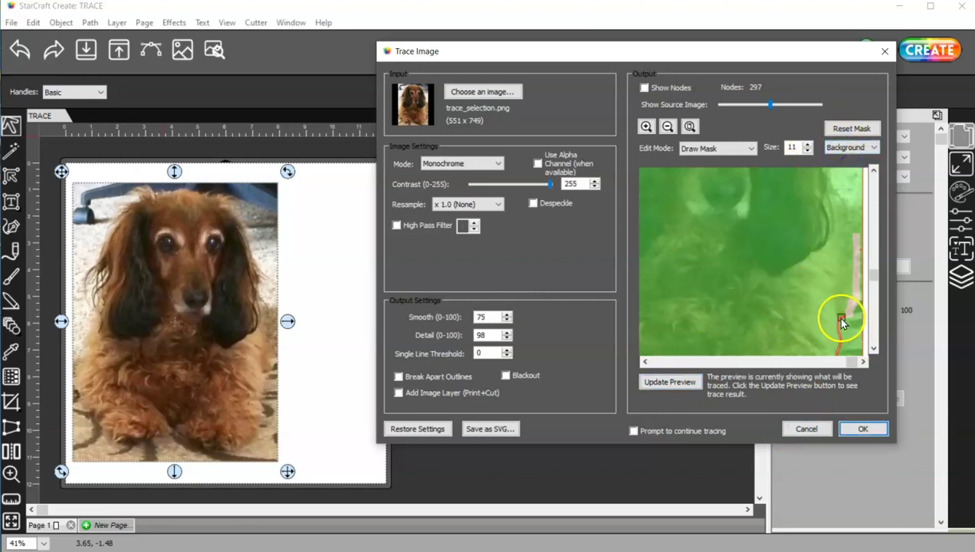
{"action": "double_click", "coordinate": [798, 147]}
{"action": "double_click", "coordinate": [797, 147]}
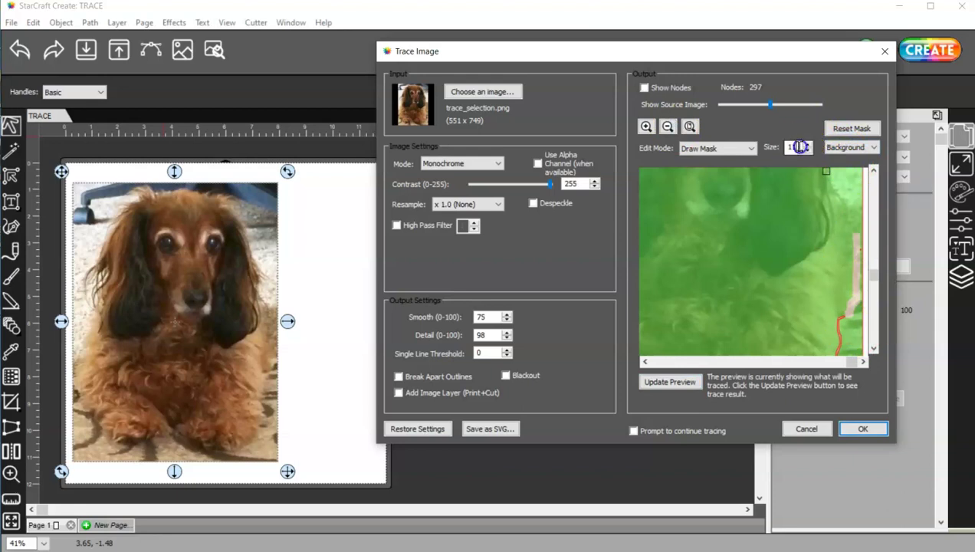
{"action": "type", "text": "2"}
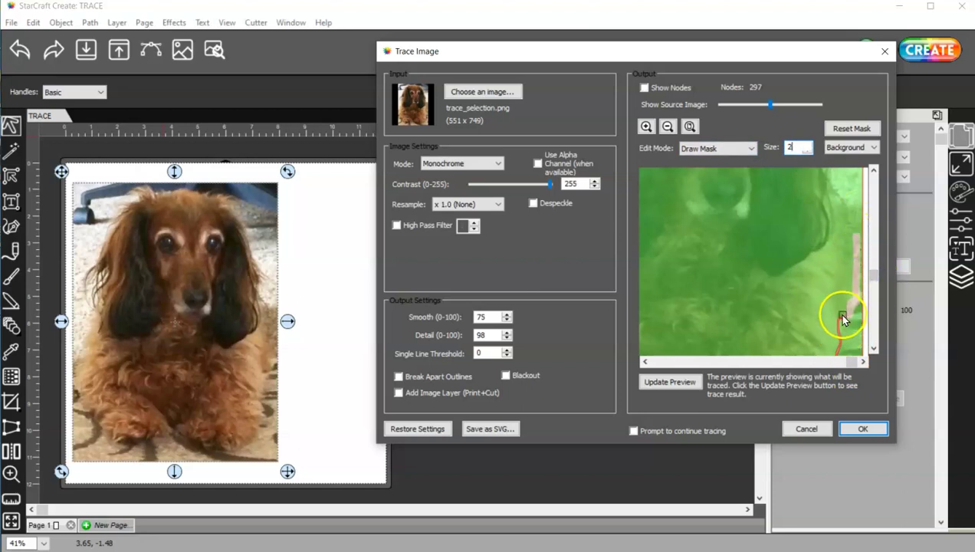
{"action": "double_click", "coordinate": [799, 147]}
Paint size-2 background mask along the dog's right edge beside the red outline, retracing after each pass.
{"action": "type", "text": "2"}
{"action": "left_click_drag", "start_coordinate": [840, 322], "coordinate": [848, 301]}
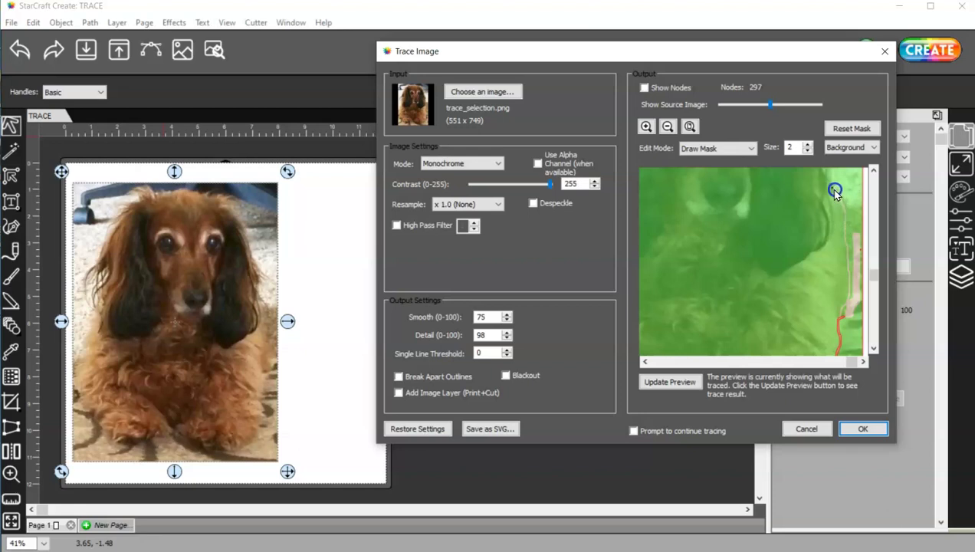
{"action": "left_click", "coordinate": [688, 381]}
{"action": "left_click_drag", "start_coordinate": [873, 279], "coordinate": [873, 216]}
{"action": "left_click", "coordinate": [829, 299]}
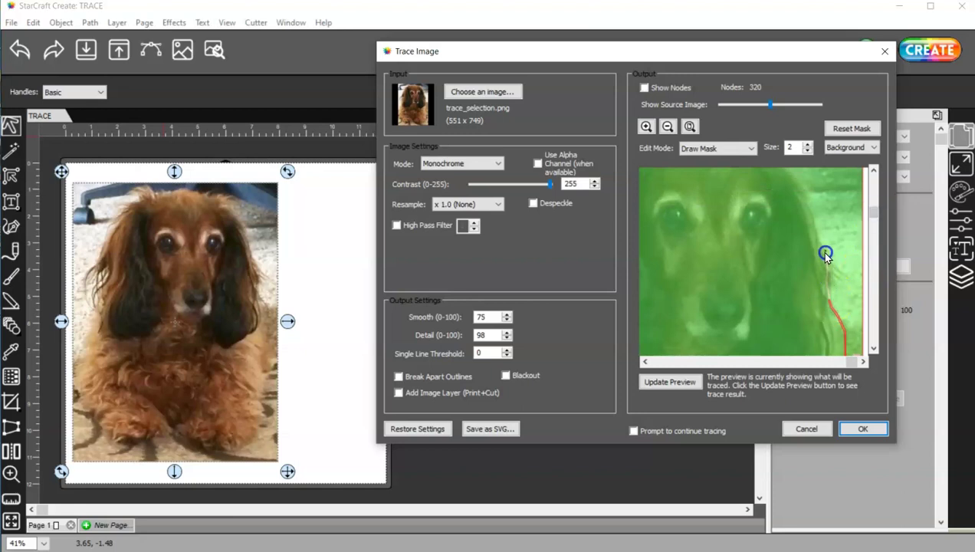
{"action": "left_click", "coordinate": [699, 381]}
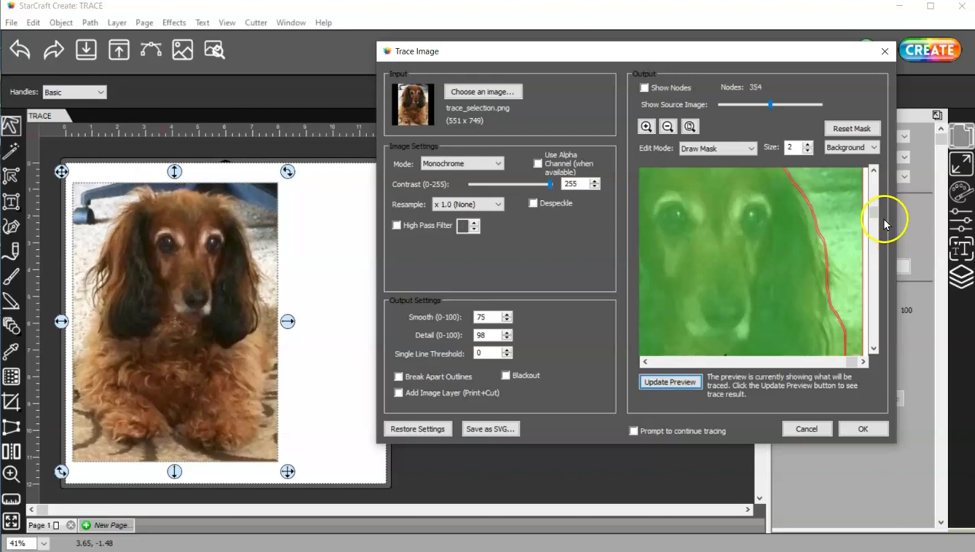
Mask along the top of the head and fit the whole dog in view at 371 nodes.
{"action": "left_click_drag", "start_coordinate": [874, 214], "coordinate": [872, 172]}
{"action": "left_click_drag", "start_coordinate": [783, 224], "coordinate": [781, 208]}
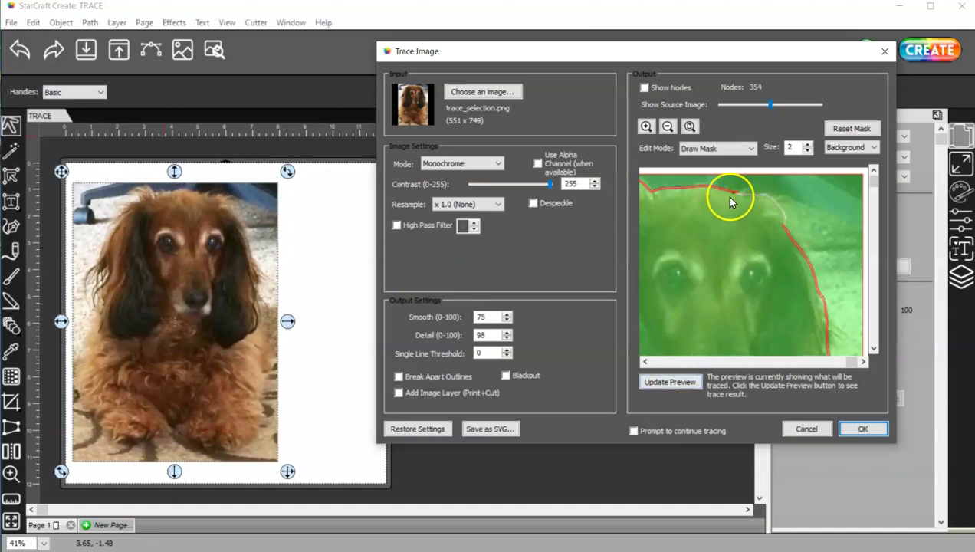
{"action": "left_click", "coordinate": [680, 381]}
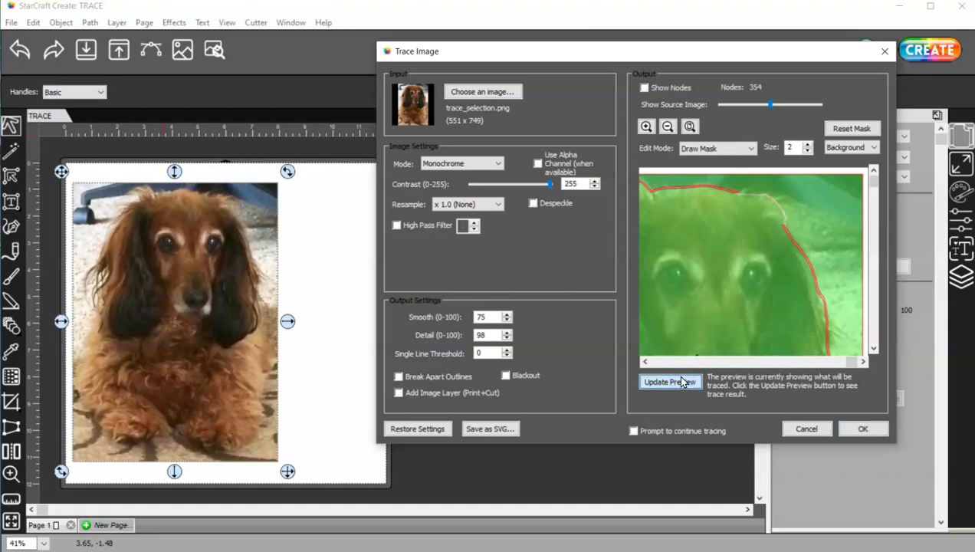
{"action": "left_click", "coordinate": [691, 127]}
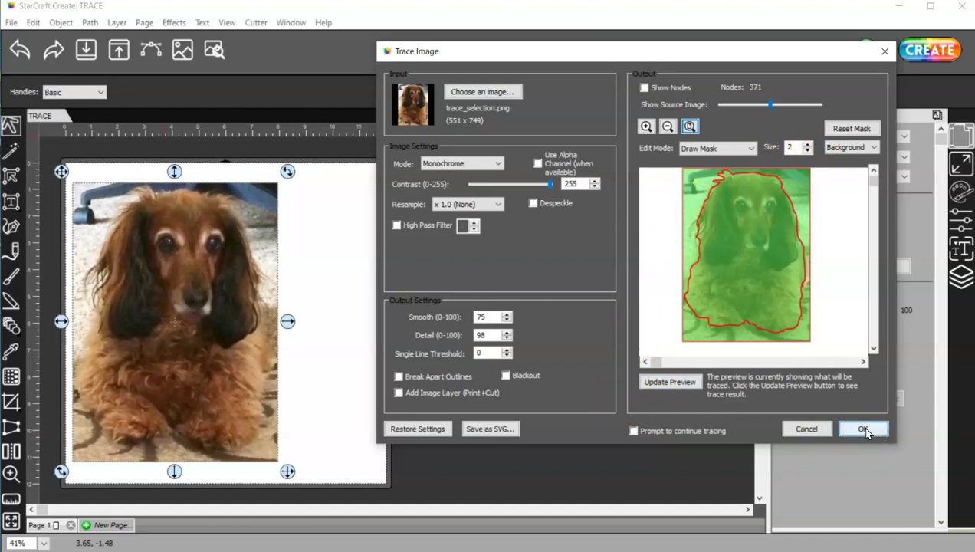
Run the trace, move the result right of the photo, and break it apart.
{"action": "left_click", "coordinate": [865, 430]}
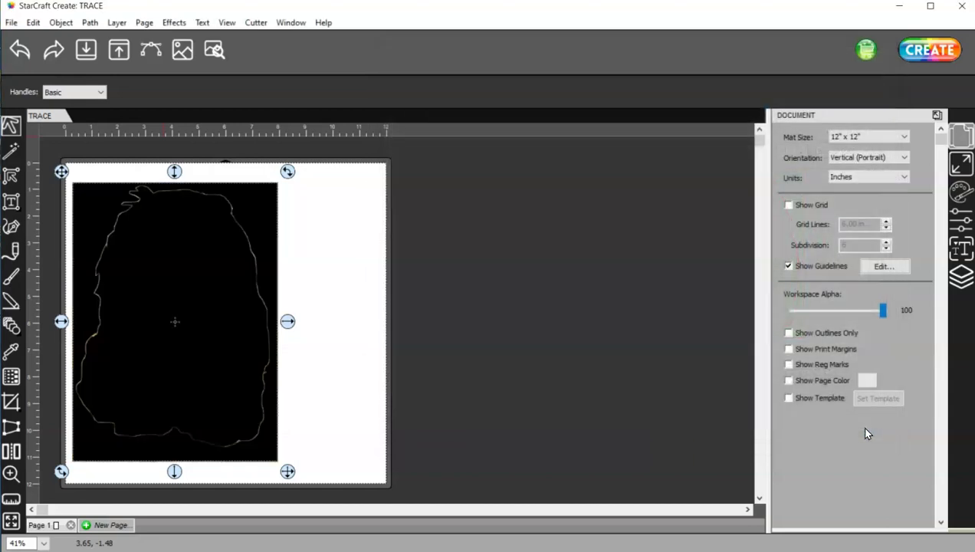
{"action": "mouse_move", "coordinate": [217, 319]}
{"action": "left_mouse_down"}
{"action": "mouse_move", "coordinate": [218, 306]}
{"action": "mouse_move", "coordinate": [460, 311]}
{"action": "left_mouse_up"}
{"action": "right_click", "coordinate": [444, 277]}
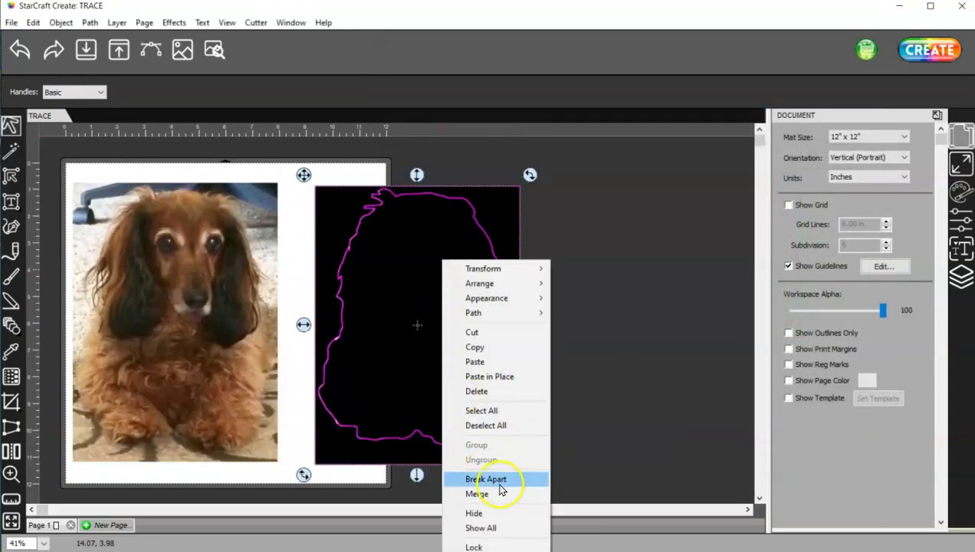
{"action": "left_click", "coordinate": [506, 477]}
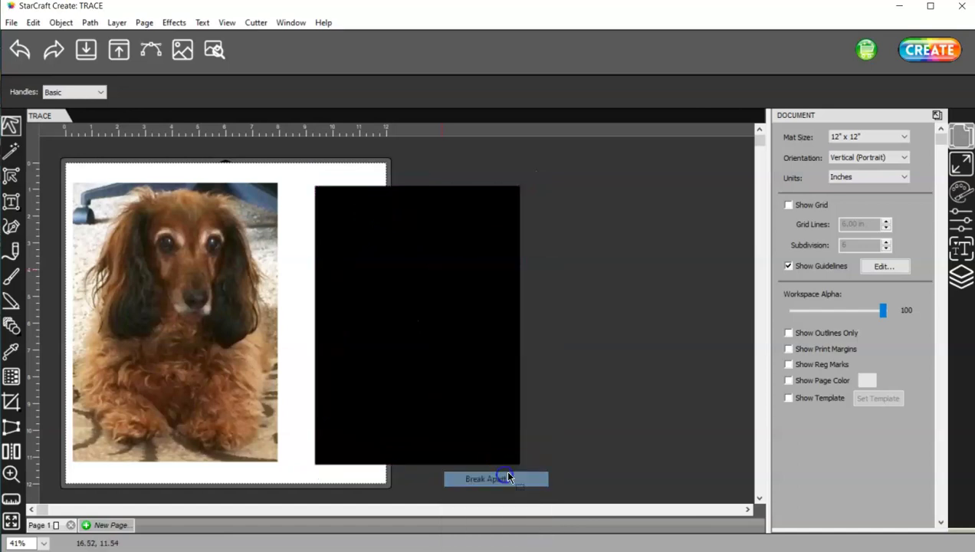
Delete the black background rectangle and place the dog silhouette over the photo.
{"action": "left_click", "coordinate": [506, 205]}
{"action": "left_click_drag", "start_coordinate": [506, 205], "coordinate": [728, 193]}
{"action": "key", "text": "Delete"}
{"action": "left_click_drag", "start_coordinate": [469, 304], "coordinate": [223, 303]}
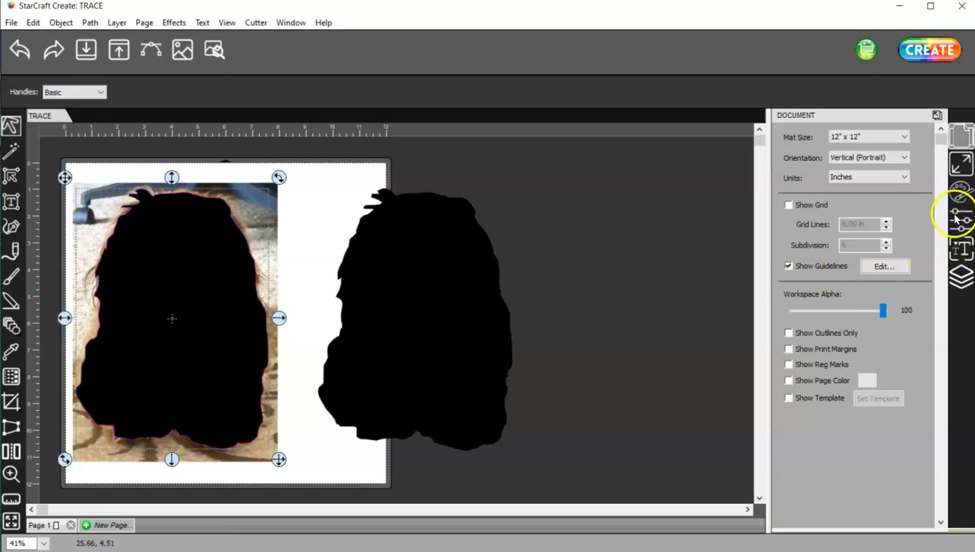
Set the silhouette's cut line type to Print+Cut Cut in the Style panel.
{"action": "left_click", "coordinate": [962, 215]}
{"action": "left_click", "coordinate": [855, 220]}
{"action": "left_click", "coordinate": [864, 252]}
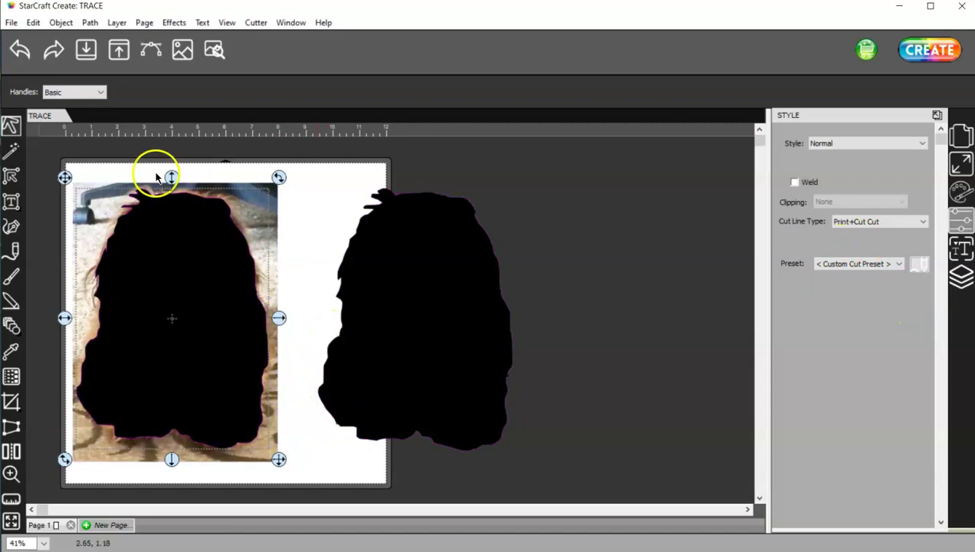
{"action": "left_click", "coordinate": [858, 222]}
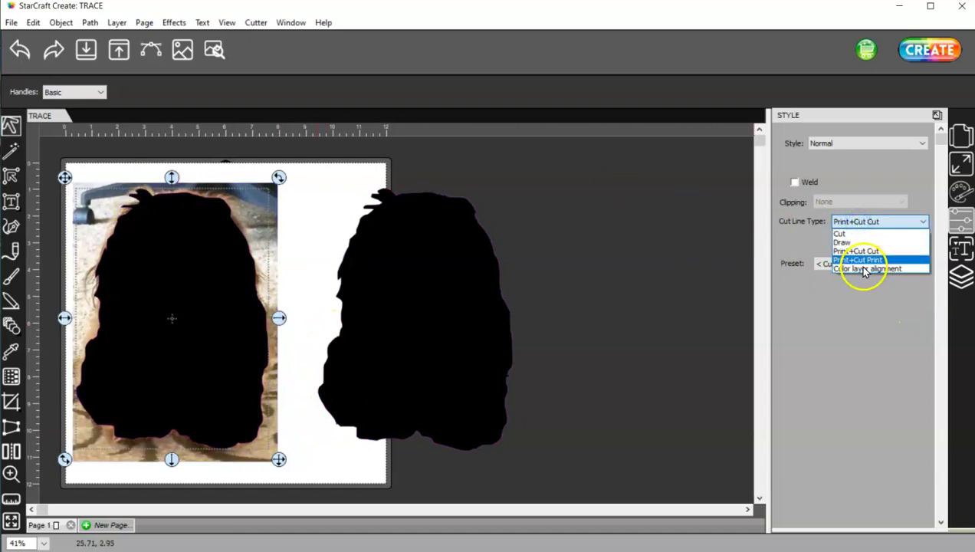
{"action": "left_click", "coordinate": [682, 241]}
Make the photo Print+Cut Print, then undo moving the spare silhouette beside the page.
{"action": "left_click", "coordinate": [218, 166]}
{"action": "left_click", "coordinate": [268, 207]}
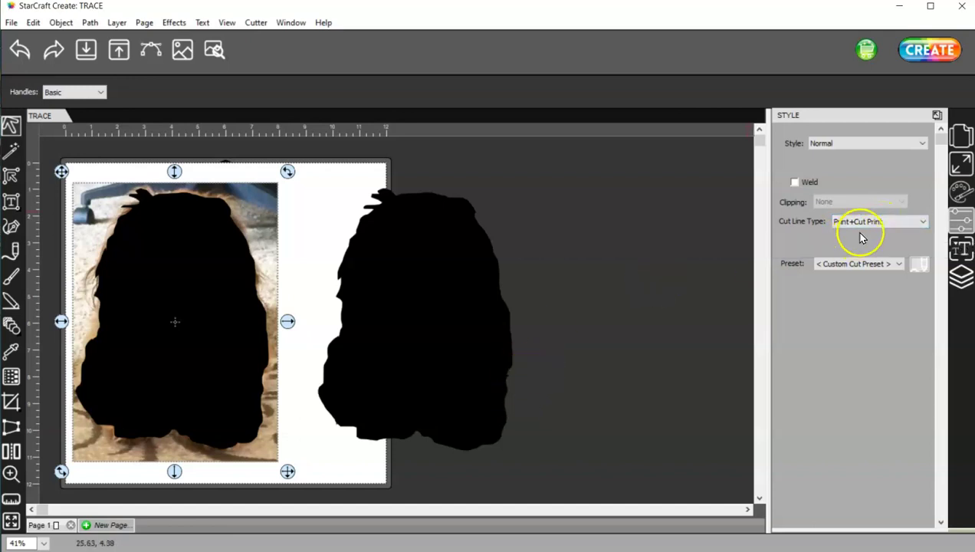
{"action": "left_click", "coordinate": [466, 360]}
{"action": "left_click_drag", "start_coordinate": [466, 359], "coordinate": [591, 341]}
{"action": "key", "text": "ctrl+z"}
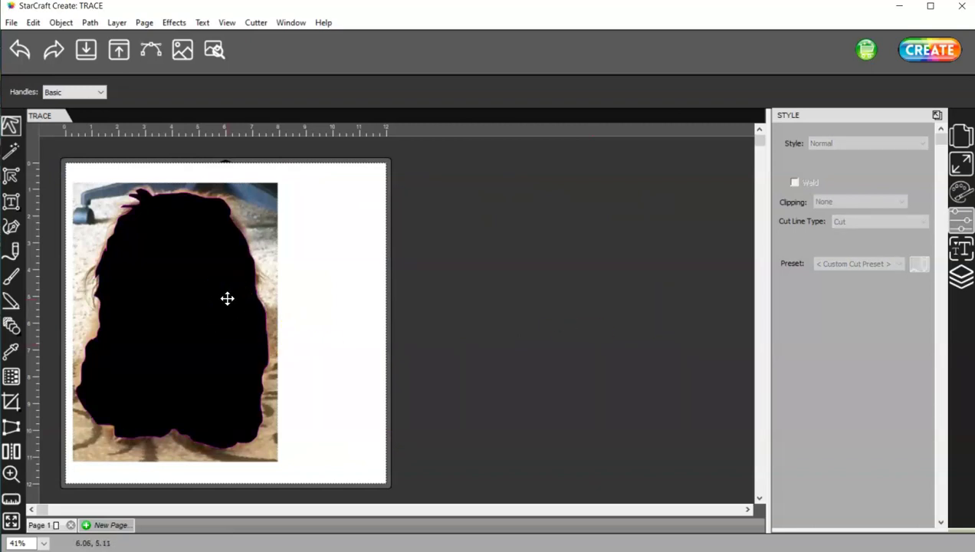
Bring the dog photo to the front, above the traced silhouette.
{"action": "left_click", "coordinate": [261, 215]}
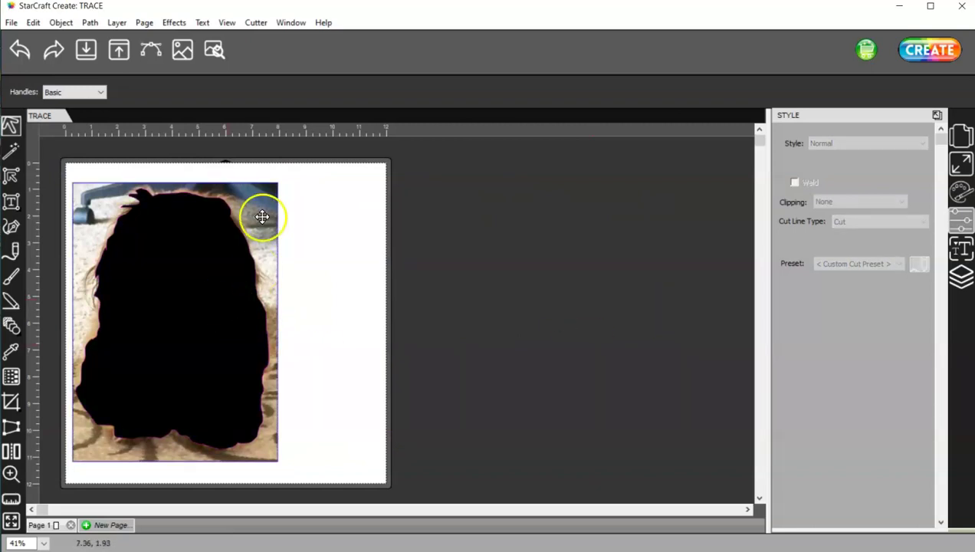
{"action": "left_click", "coordinate": [59, 23]}
{"action": "mouse_move", "coordinate": [68, 53]}
{"action": "left_click", "coordinate": [278, 53]}
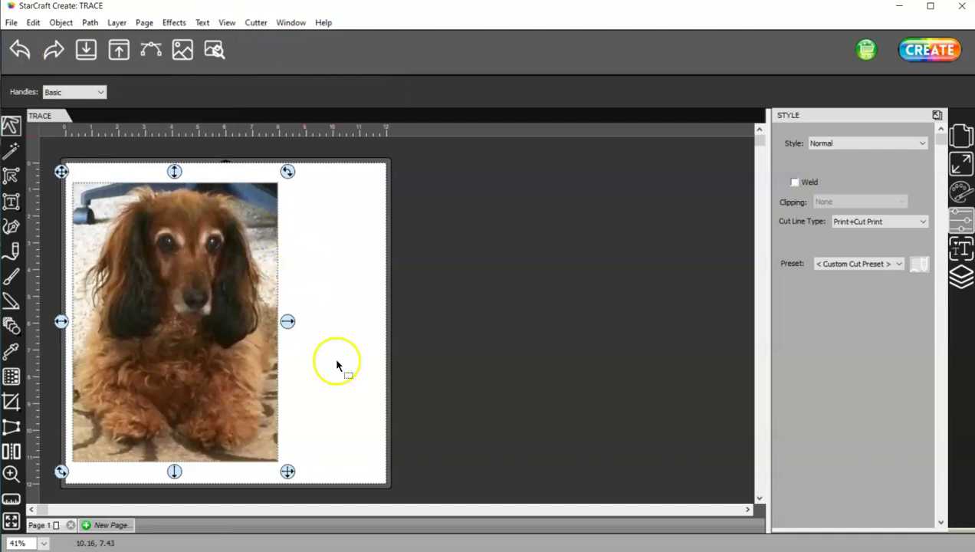
Select the photo and silhouette together and check the dog-shaped cut line in the preview.
{"action": "mouse_move", "coordinate": [338, 484]}
{"action": "left_mouse_down"}
{"action": "mouse_move", "coordinate": [338, 494]}
{"action": "mouse_move", "coordinate": [72, 137]}
{"action": "mouse_move", "coordinate": [46, 145]}
{"action": "left_mouse_up"}
{"action": "left_click", "coordinate": [214, 49]}
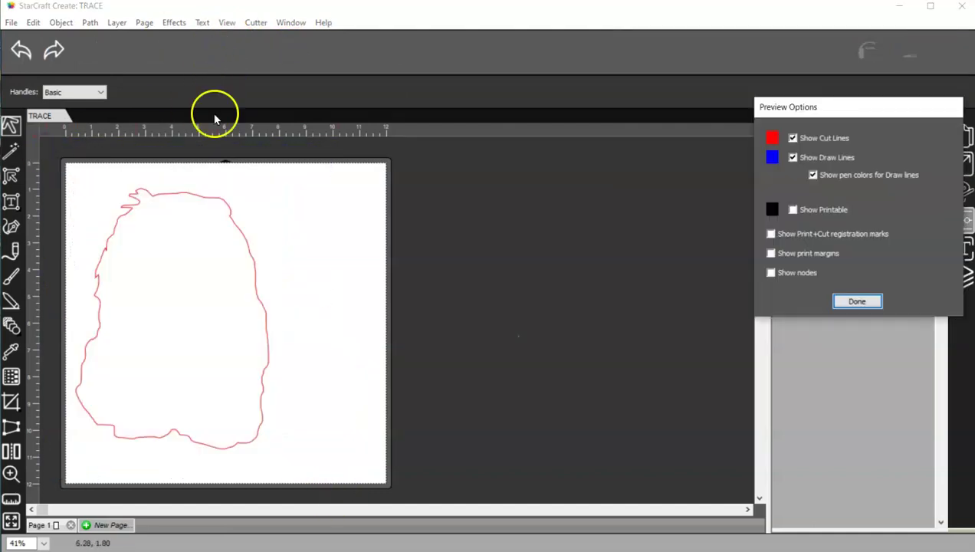
{"action": "left_click", "coordinate": [856, 301]}
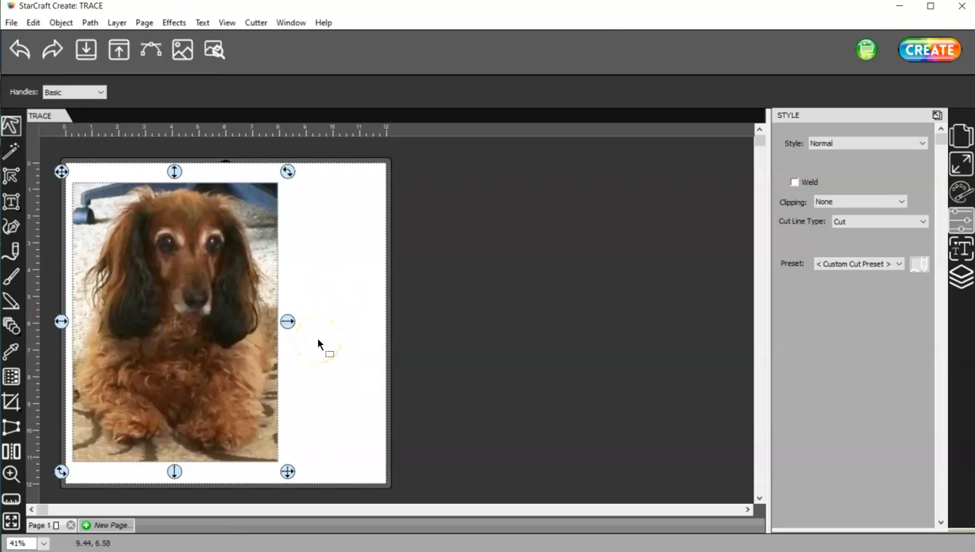
{"action": "left_click", "coordinate": [339, 388]}
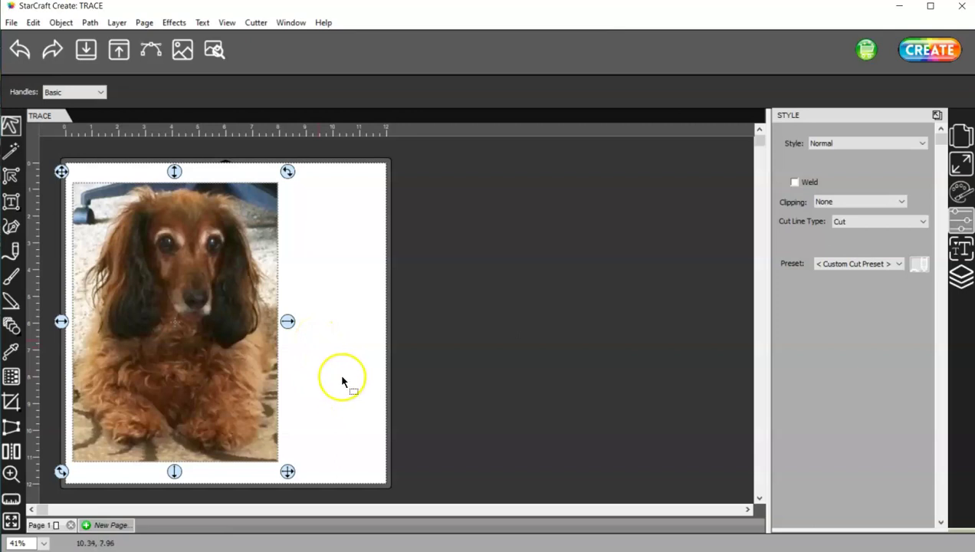